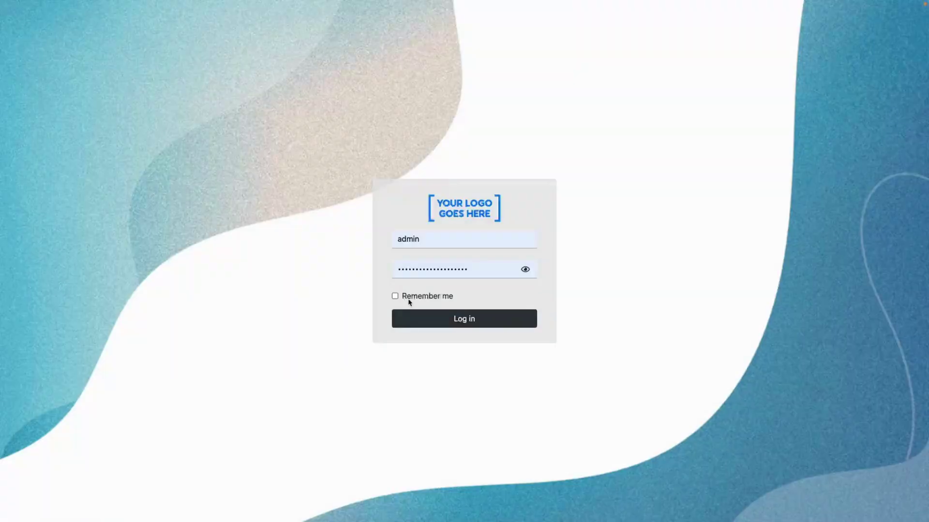
# - Log in to the admin panel and confirm the software update to v2.0.6
pyautogui.press('Return')
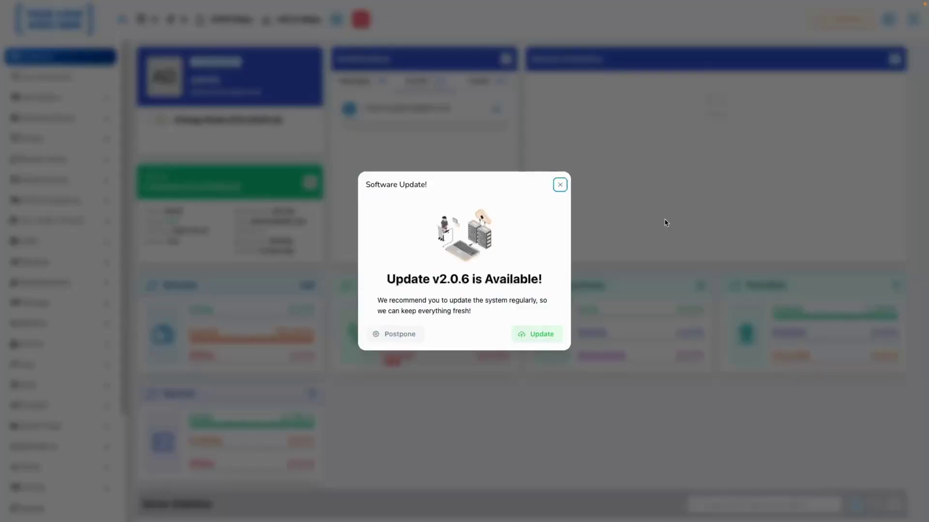
pyautogui.click(536, 334)
pyautogui.click(527, 357)
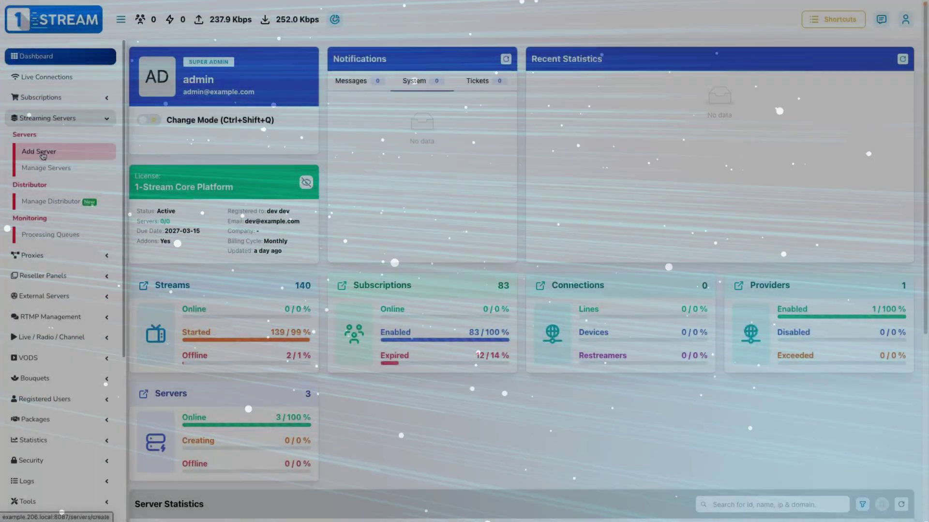
# - Add a streaming server named New Server with IP 1.1.1.2
pyautogui.click(42, 154)
pyautogui.click(164, 124)
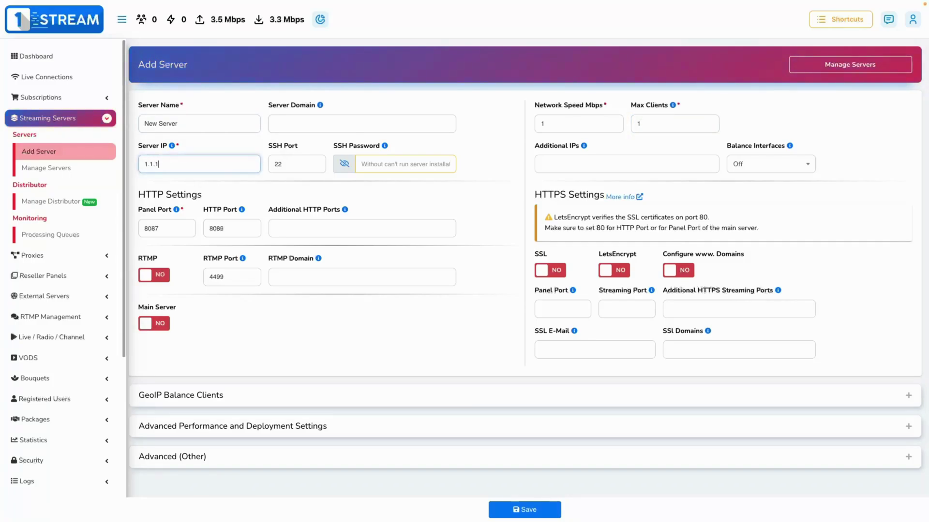
pyautogui.click(540, 515)
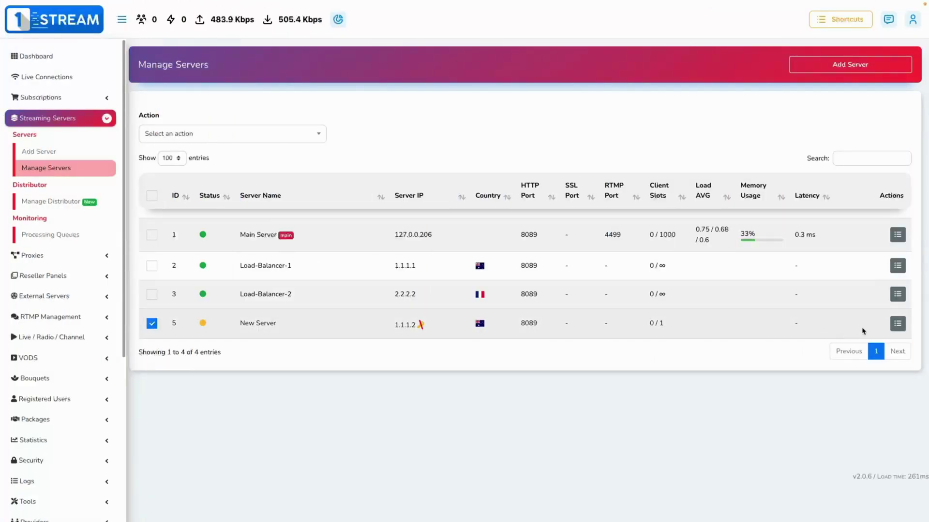
# - Permanently delete New Server from the Manage Servers list
pyautogui.click(898, 324)
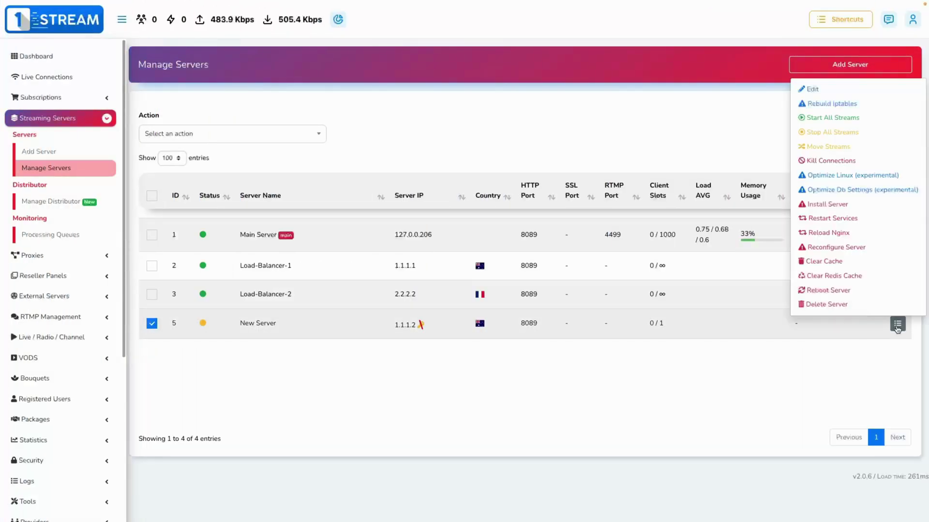
pyautogui.click(851, 305)
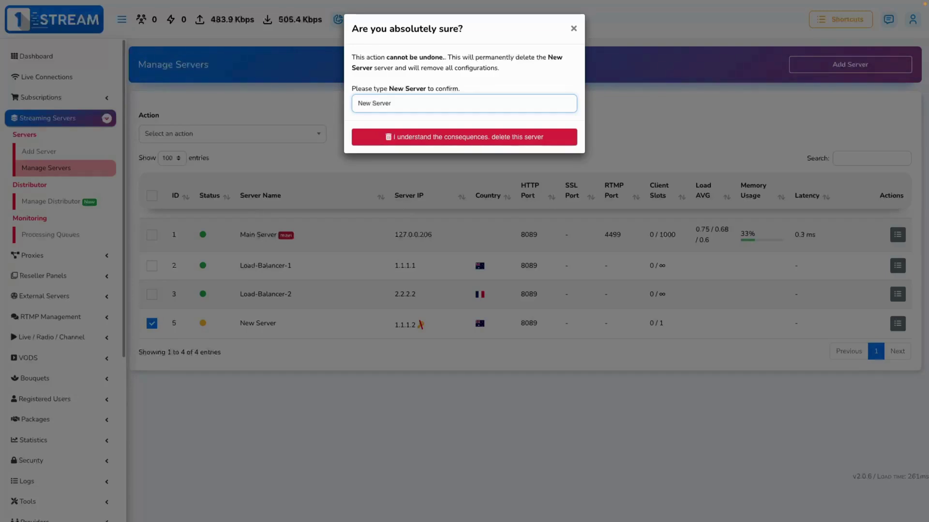
pyautogui.click(462, 140)
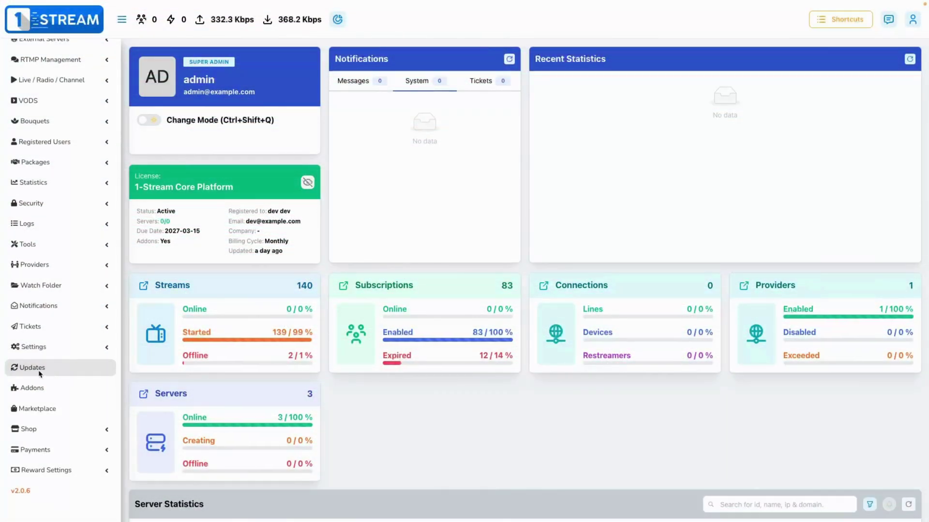
# - Reinstall version v2.0.6 from the Updates page
pyautogui.click(36, 370)
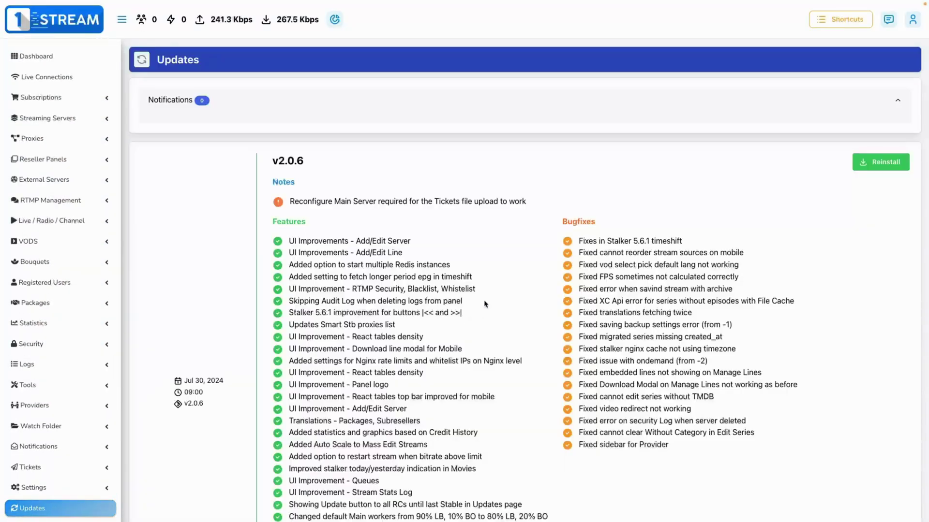
pyautogui.click(885, 164)
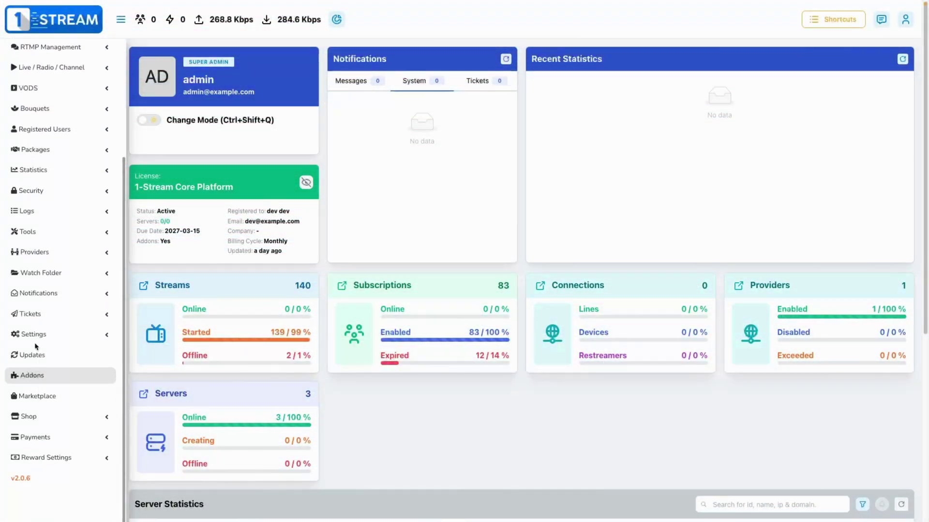
pyautogui.click(29, 211)
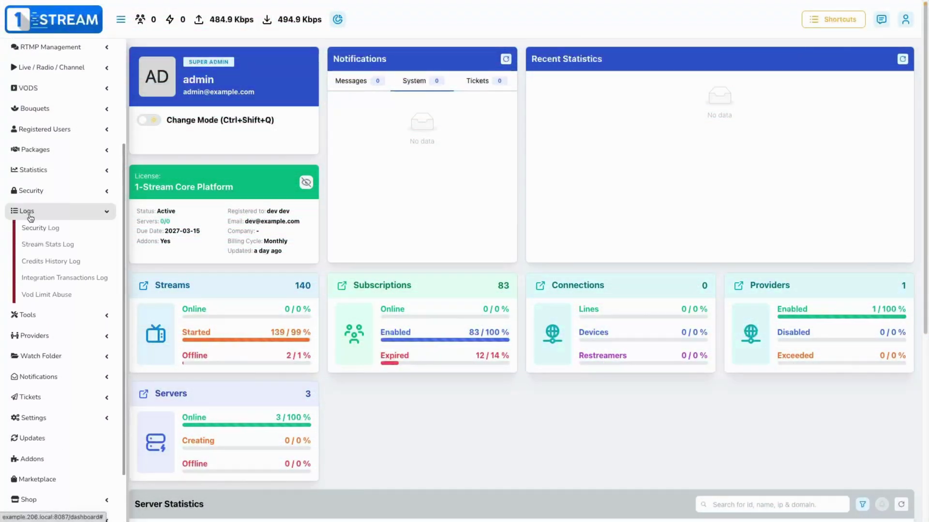
pyautogui.click(43, 263)
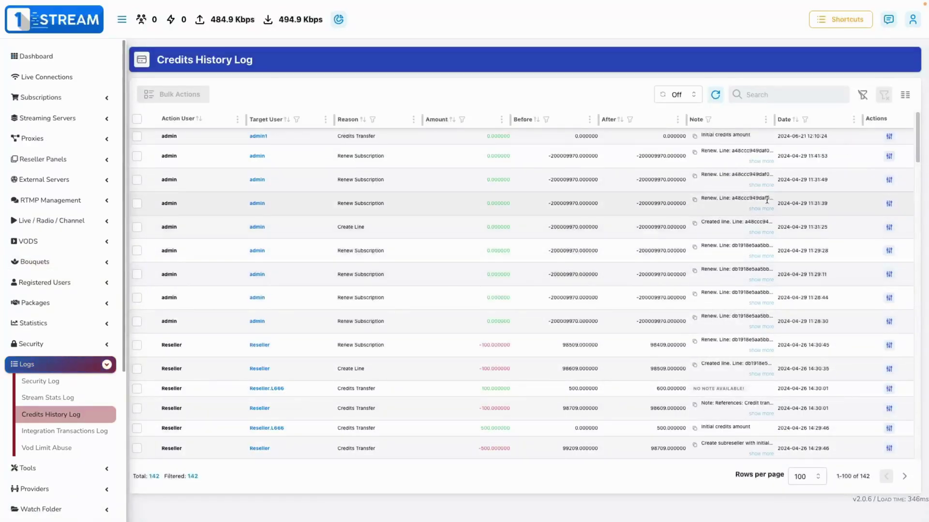
pyautogui.click(890, 136)
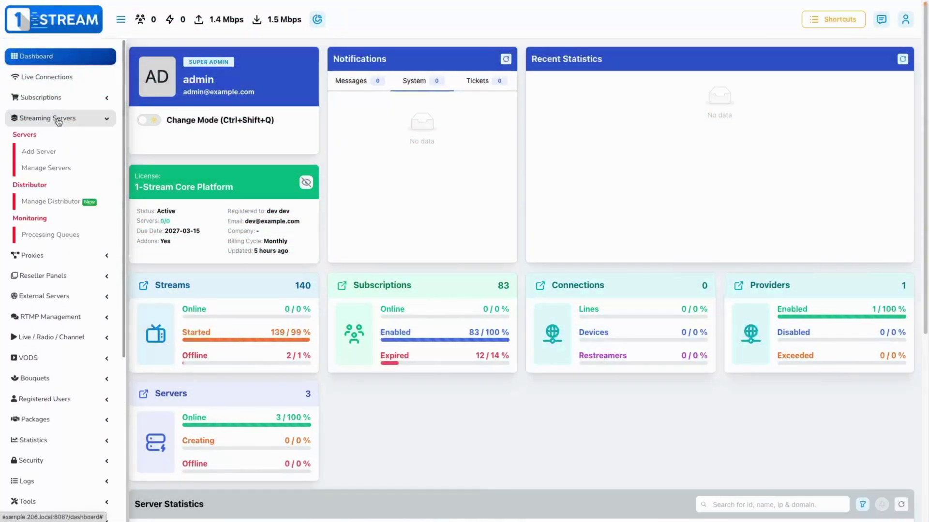
# - Edit Main Server, expand its advanced performance settings, and view the Cache Boost modes
pyautogui.click(55, 168)
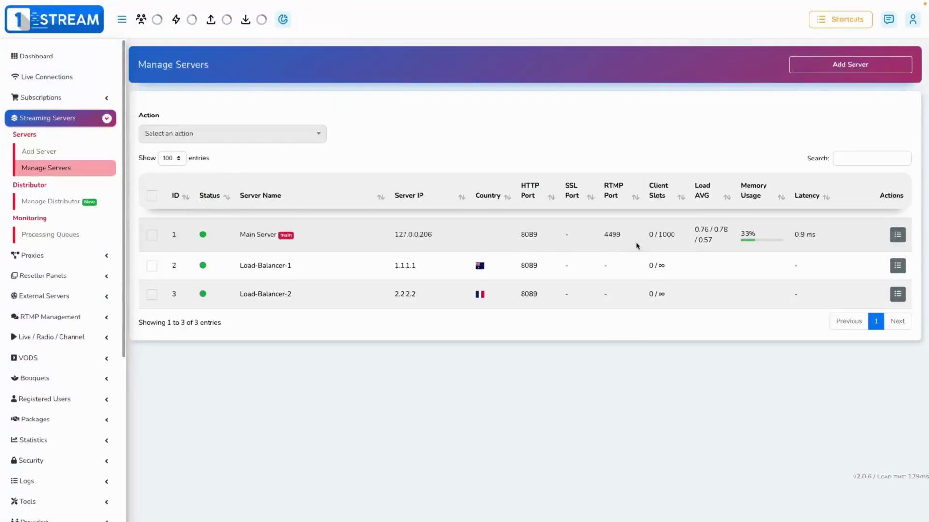
pyautogui.click(897, 235)
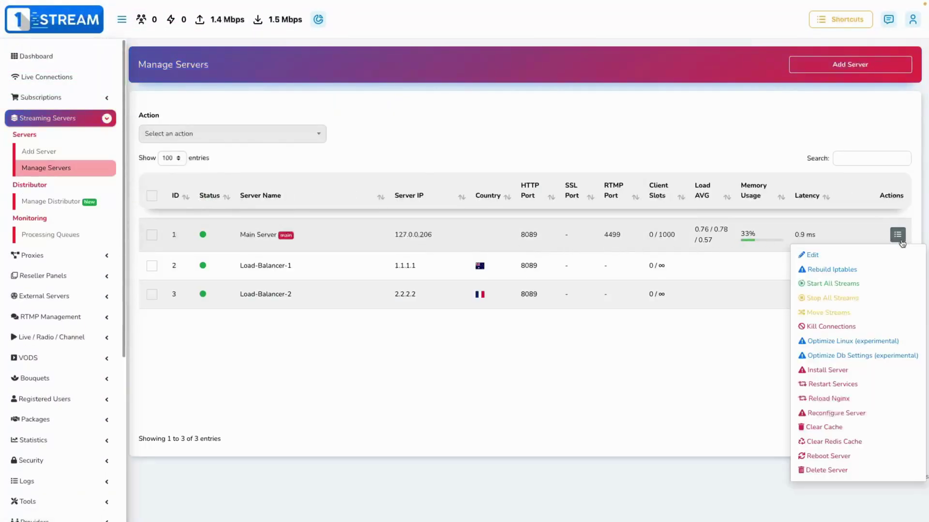
pyautogui.click(809, 256)
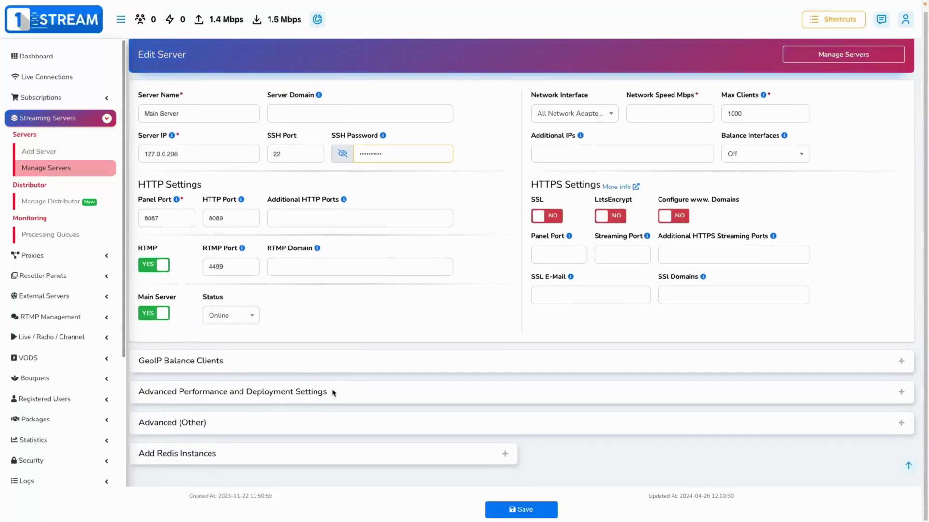
pyautogui.click(898, 393)
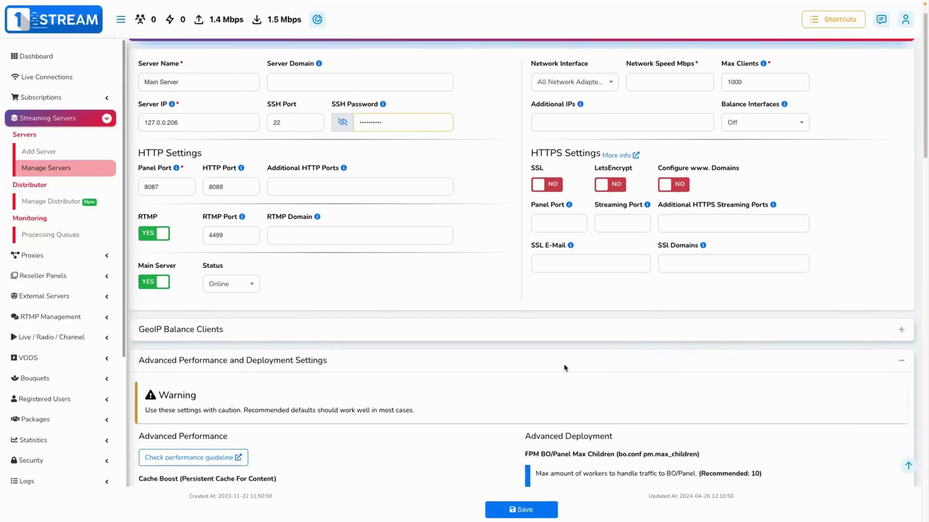
pyautogui.scroll(-5, 484, 363)
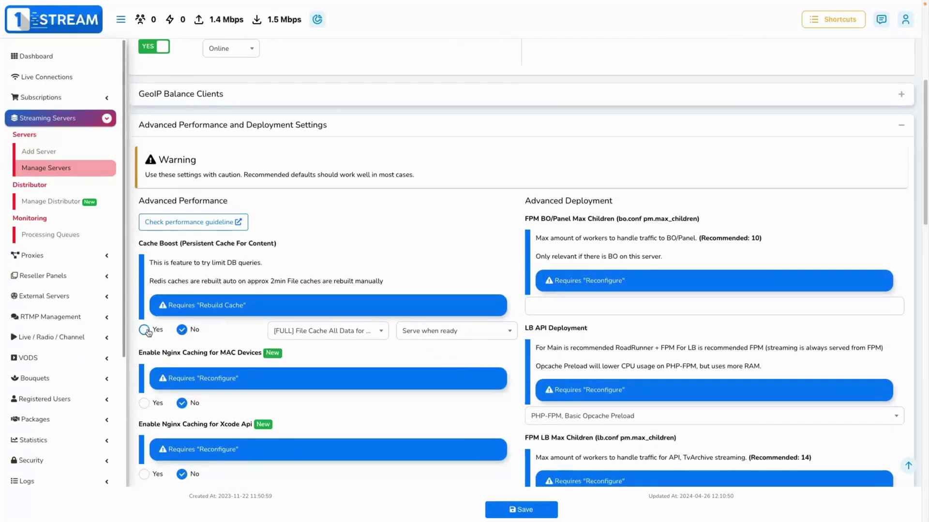
pyautogui.click(282, 338)
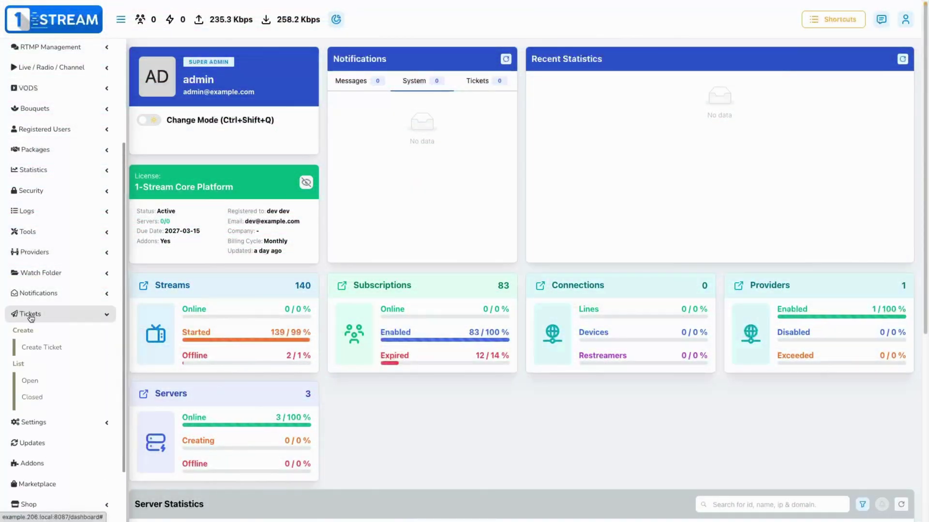
# - Create a new ticket with logo_01.png from Downloads > 1 Stream attached
pyautogui.click(42, 348)
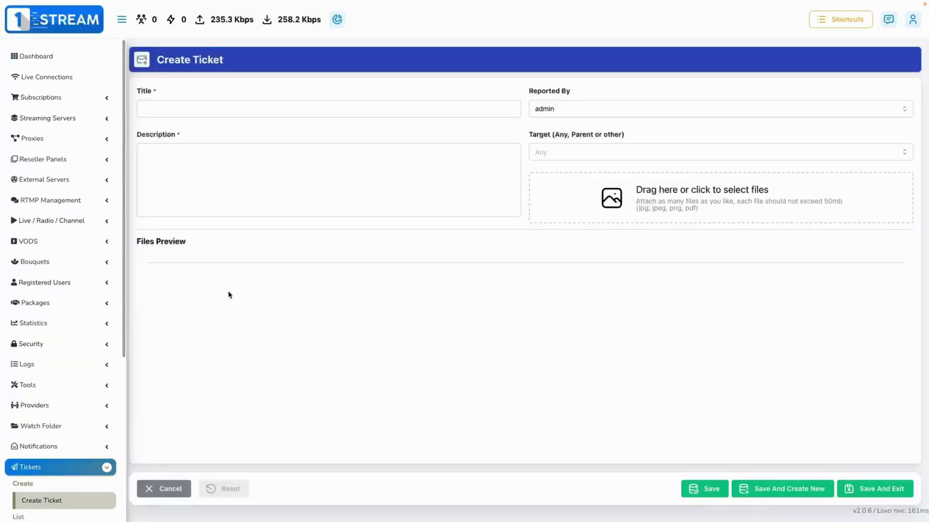
pyautogui.click(693, 202)
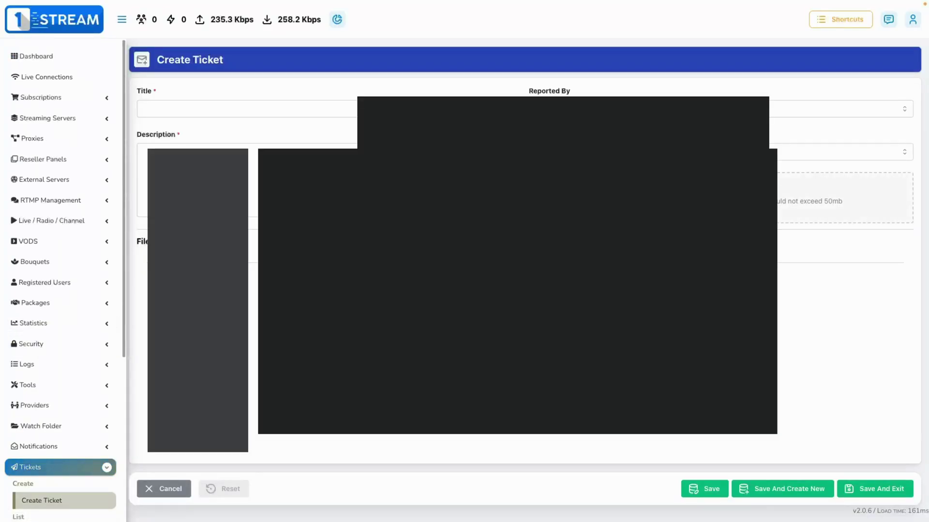
pyautogui.click(178, 143)
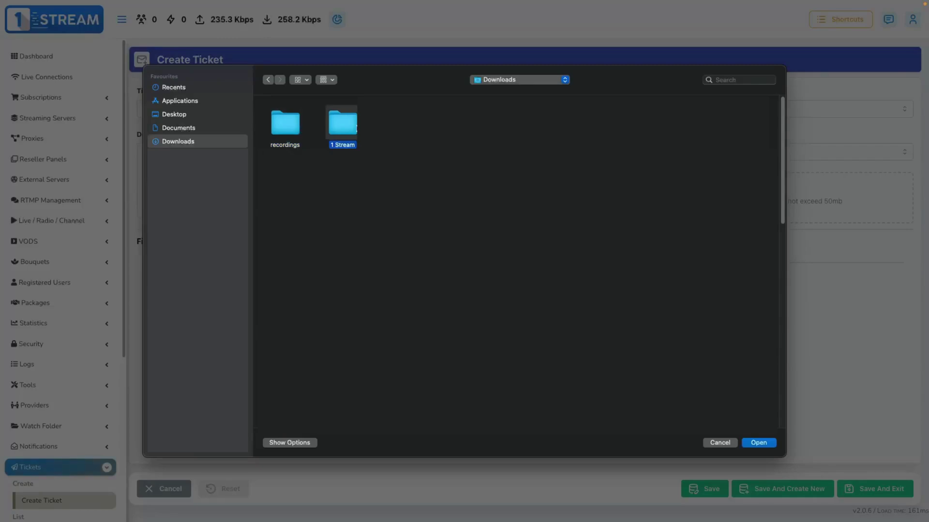
pyautogui.doubleClick(355, 127)
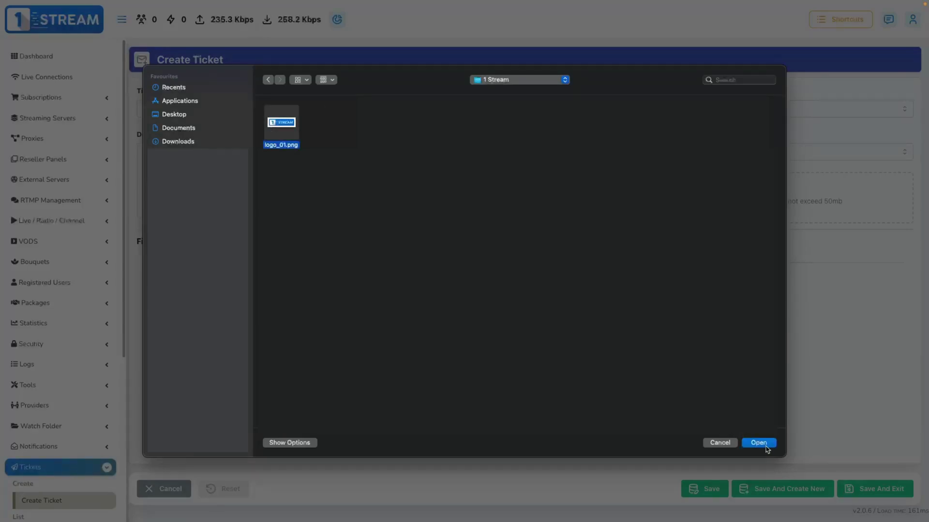
pyautogui.click(759, 443)
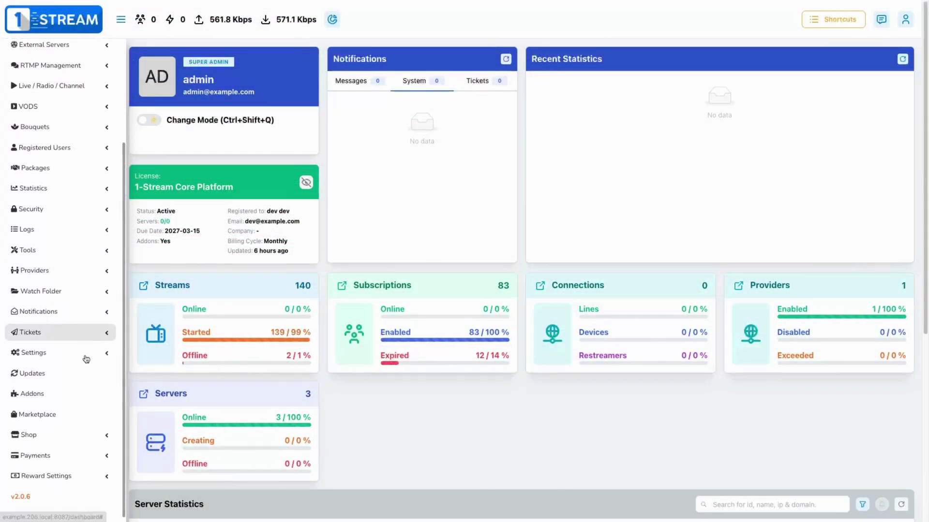
# - Open Statistics > Credits History and scroll through the Top 50 packages and credits charts
pyautogui.click(79, 188)
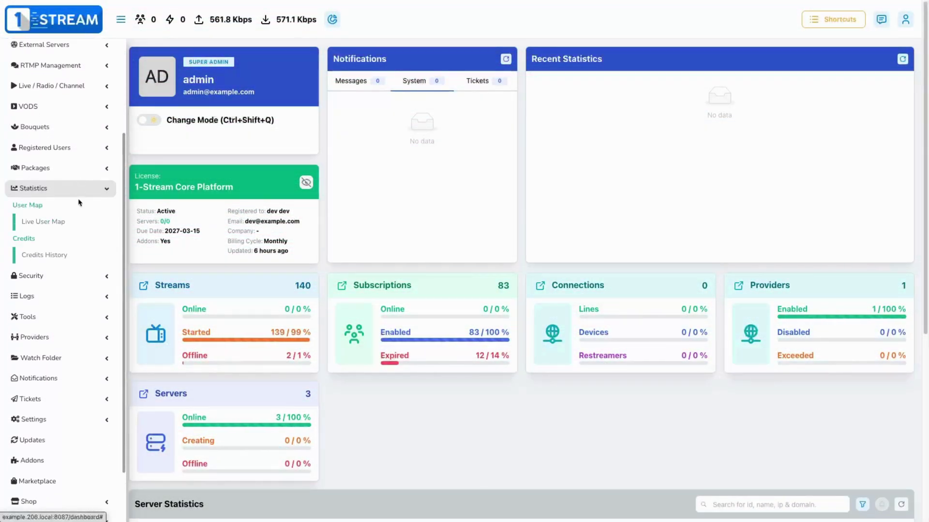
pyautogui.click(63, 260)
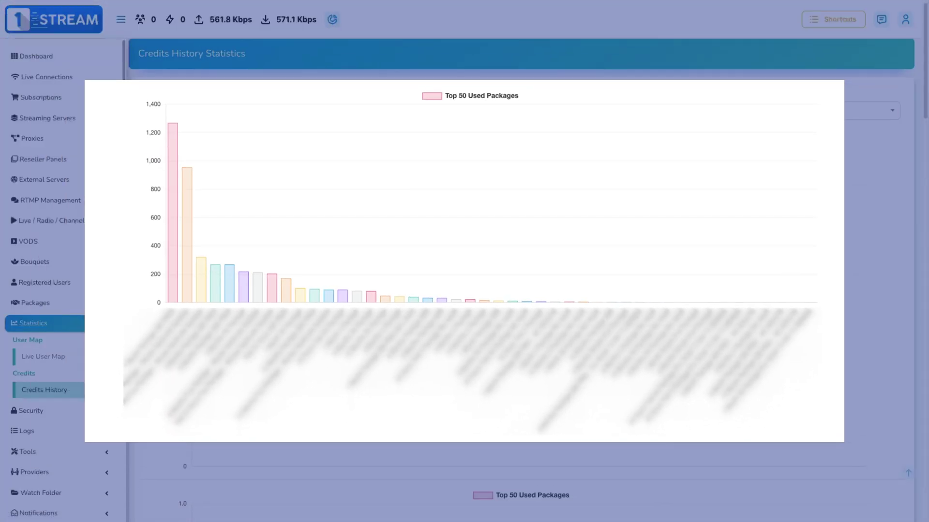
pyautogui.scroll(-10, 484, 290)
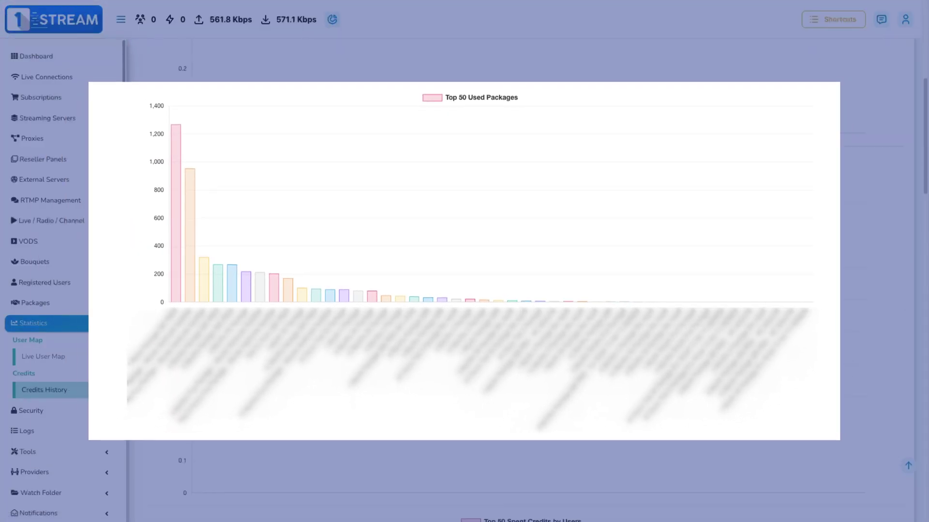
pyautogui.scroll(-5, 484, 291)
pyautogui.scroll(-5, 484, 290)
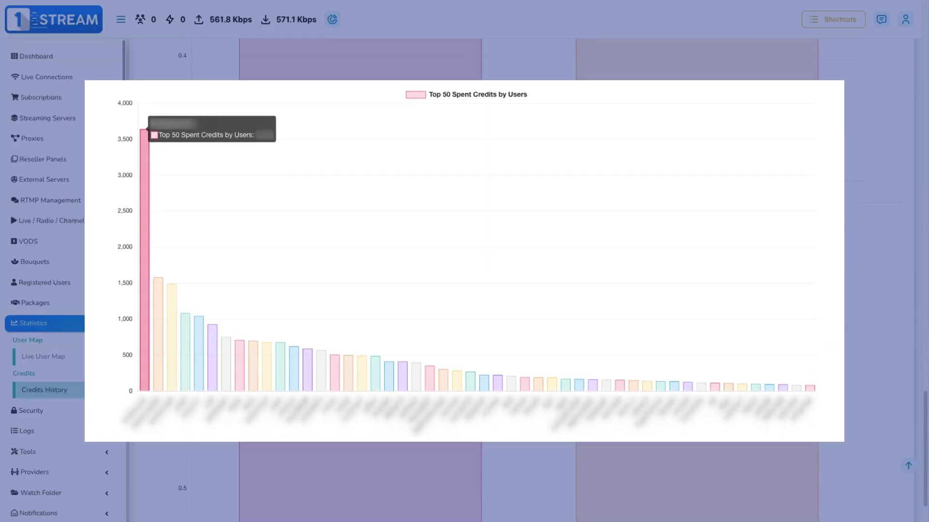
pyautogui.scroll(-5, 484, 290)
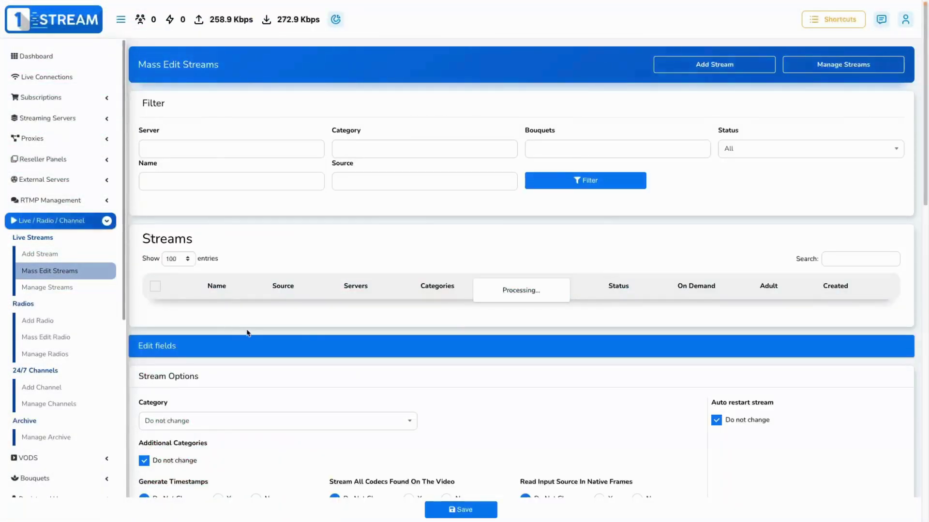
# - Scroll through the Mass Edit Streams table and its edit fields
pyautogui.scroll(-2, 414, 355)
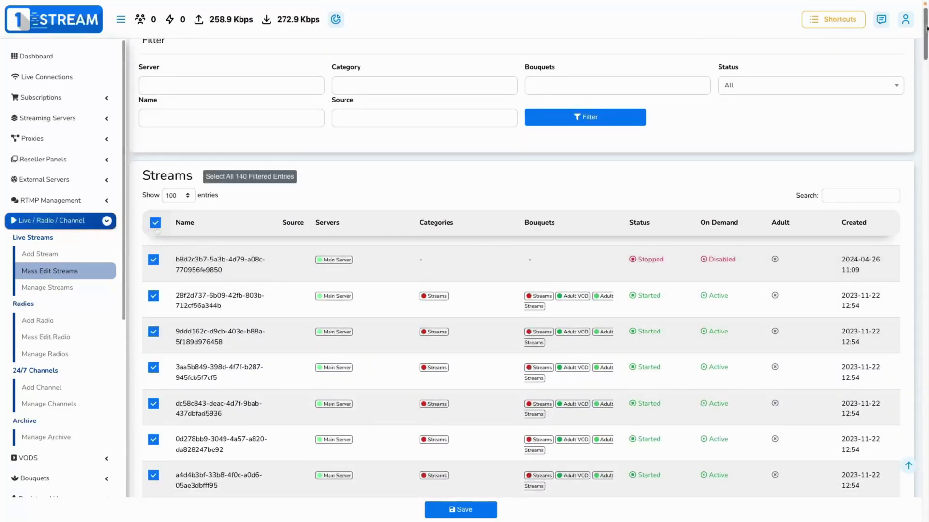
pyautogui.moveTo(926, 28); pyautogui.dragTo(921, 485)
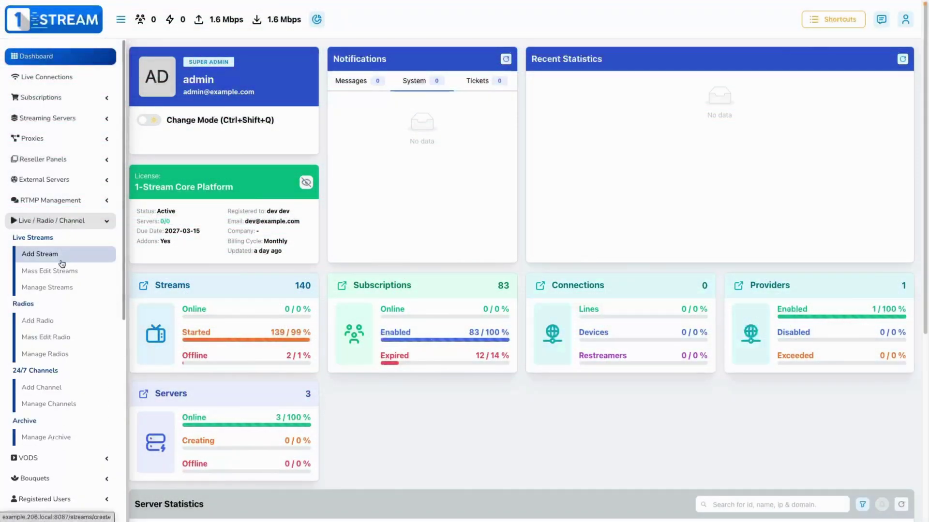
# - In a new stream's advanced options, set Restart On Video Loss to Yes and edit minimum content bitrate
pyautogui.click(60, 264)
pyautogui.scroll(-8, 279, 344)
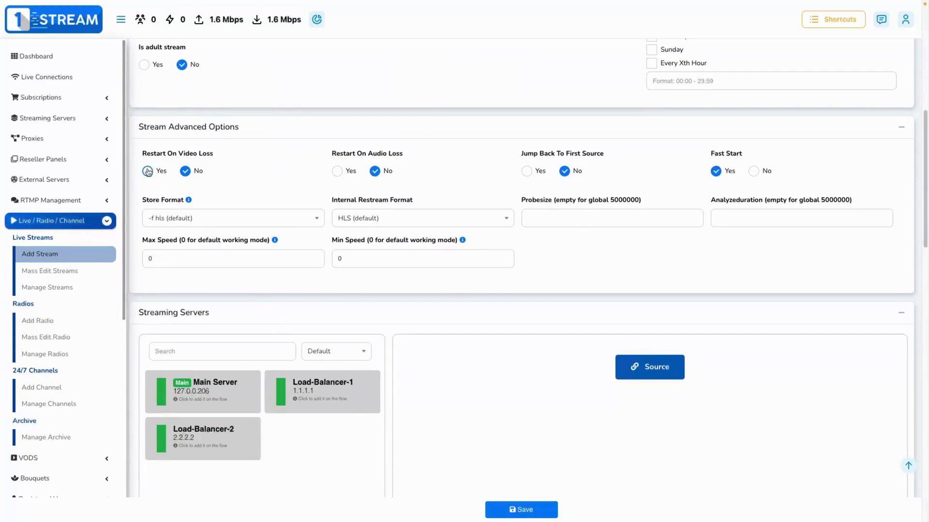
pyautogui.click(147, 171)
pyautogui.click(396, 209)
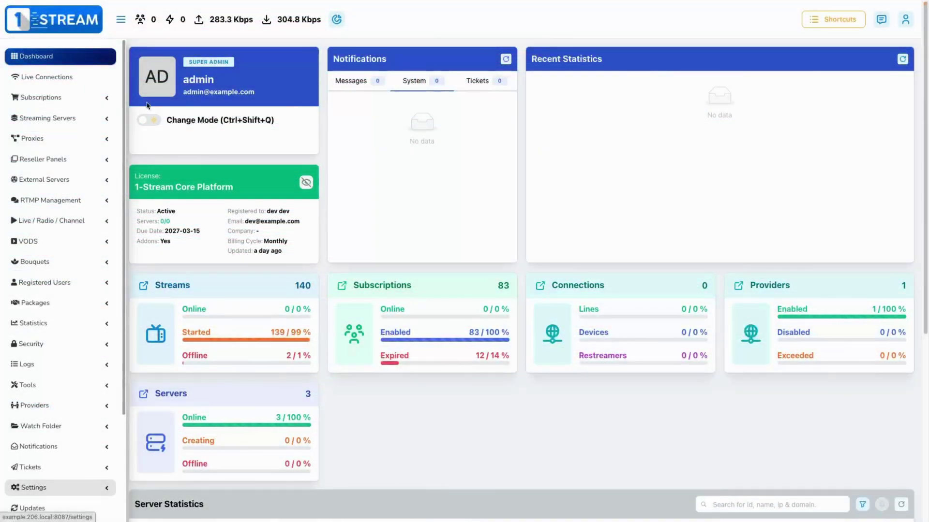
# - Open Updates and scroll past v2.0.6 to the older RC releases with Revert buttons
pyautogui.scroll(-3, 79, 358)
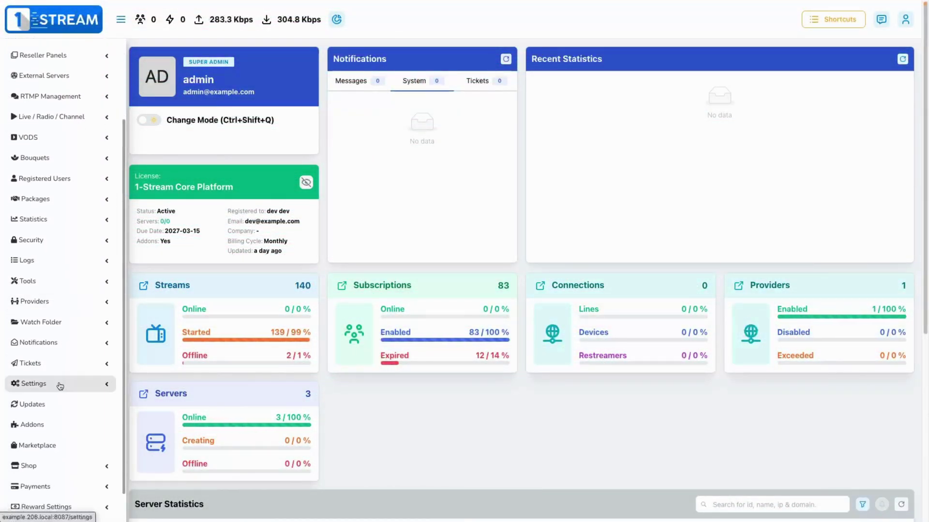
pyautogui.click(40, 411)
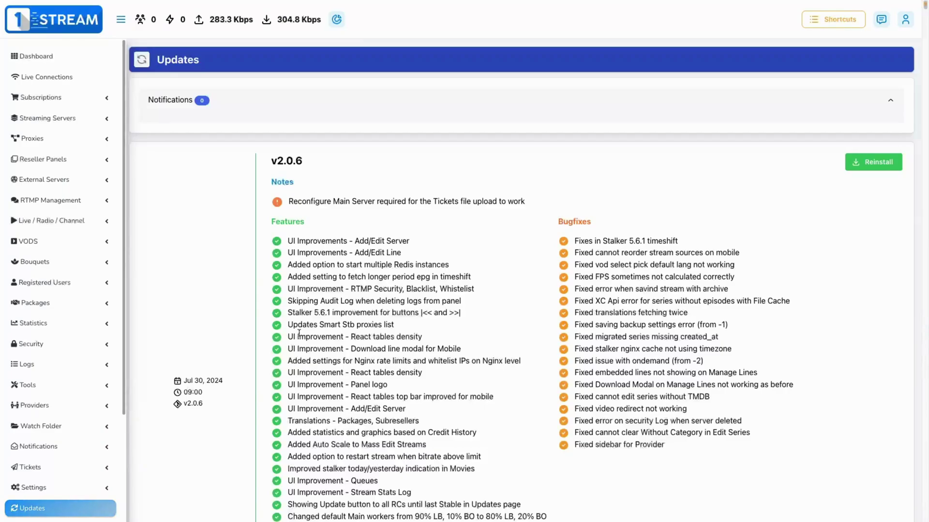
pyautogui.scroll(-10, 803, 245)
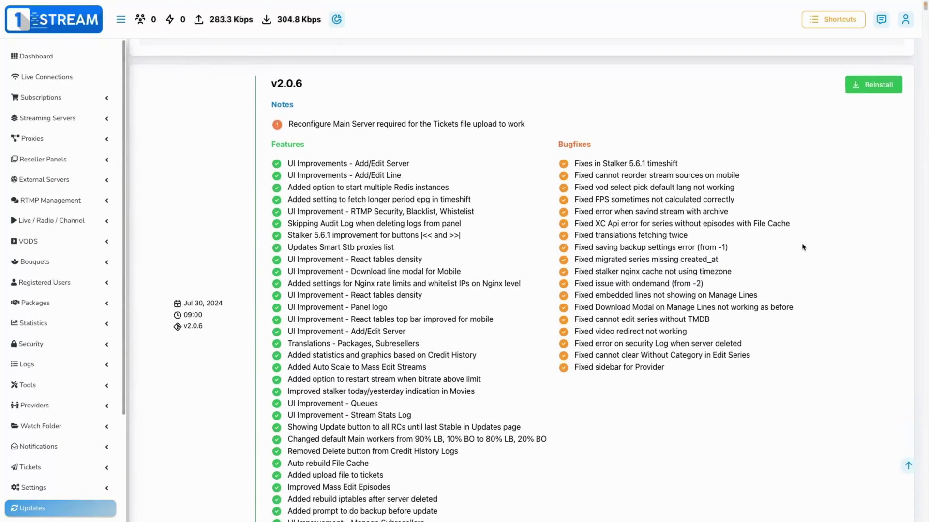
pyautogui.scroll(-10, 797, 250)
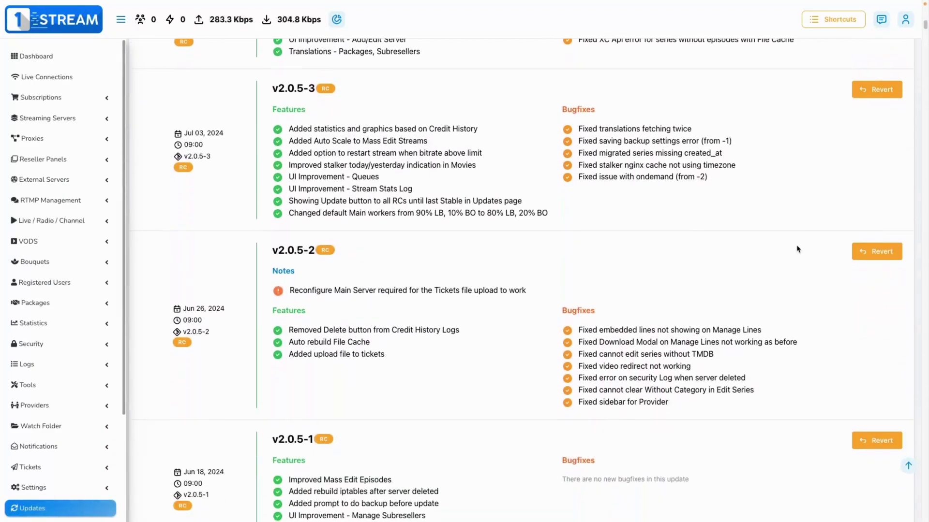
pyautogui.scroll(-10, 797, 250)
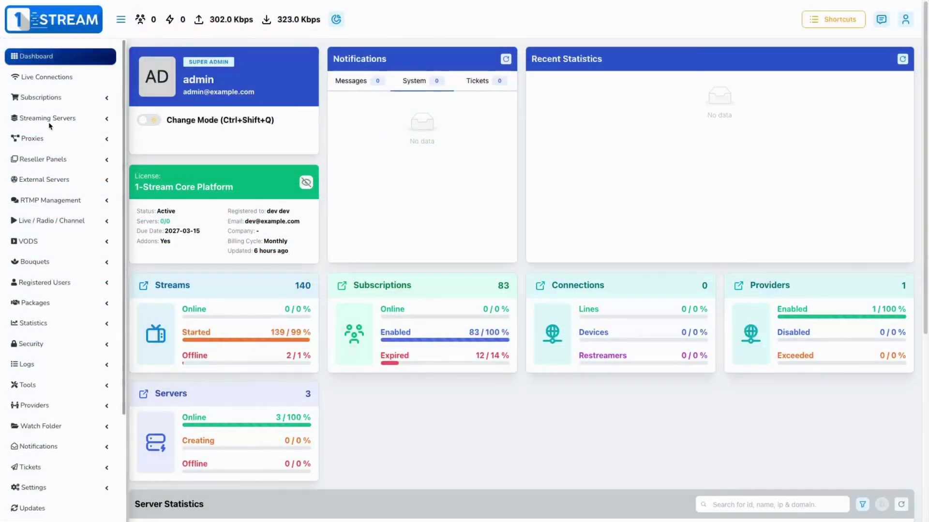
# - Edit Load-Balancer-2, expand Advanced Performance and Deployment Settings, and try saving
pyautogui.click(50, 124)
pyautogui.click(54, 175)
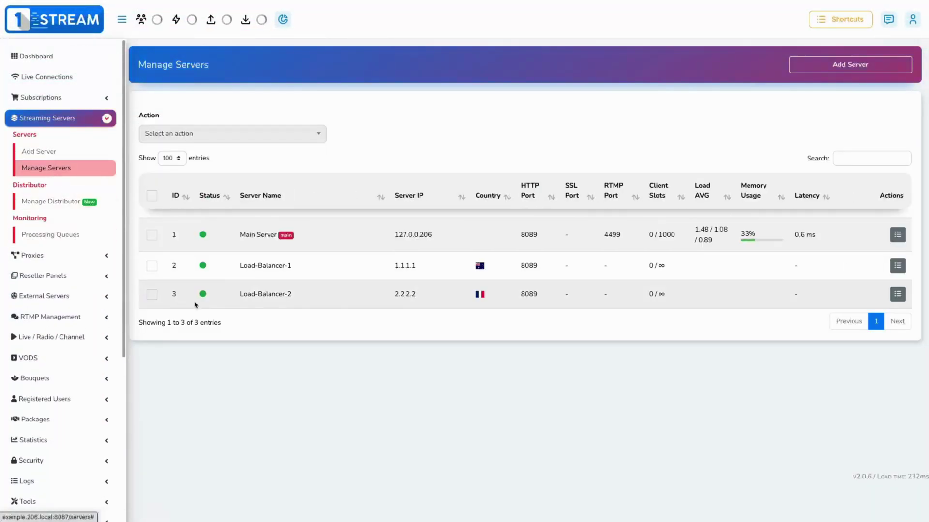
pyautogui.click(897, 294)
pyautogui.click(819, 62)
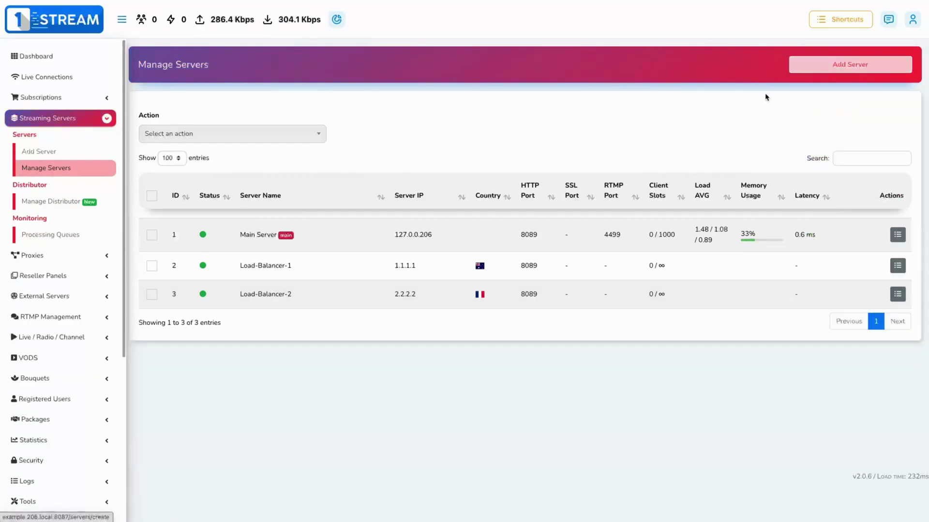
pyautogui.click(899, 407)
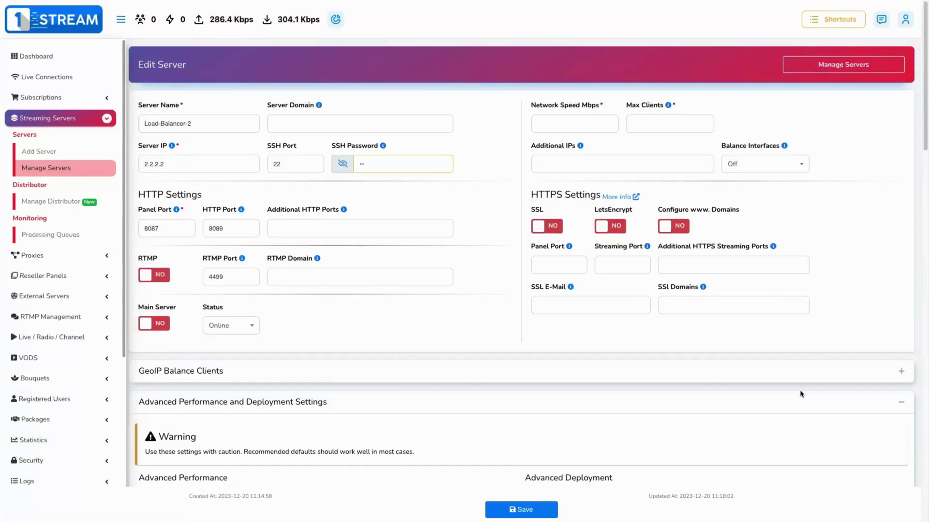
pyautogui.scroll(-5, 802, 394)
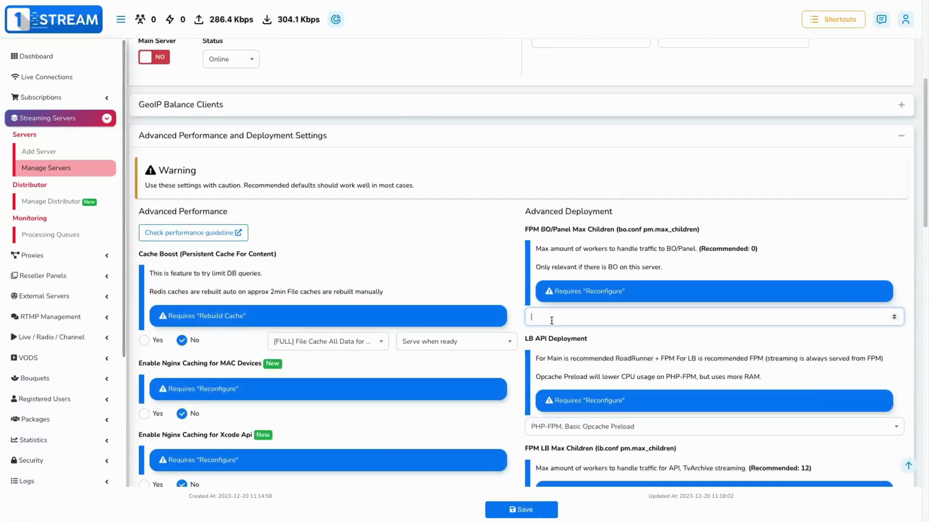
pyautogui.click(527, 516)
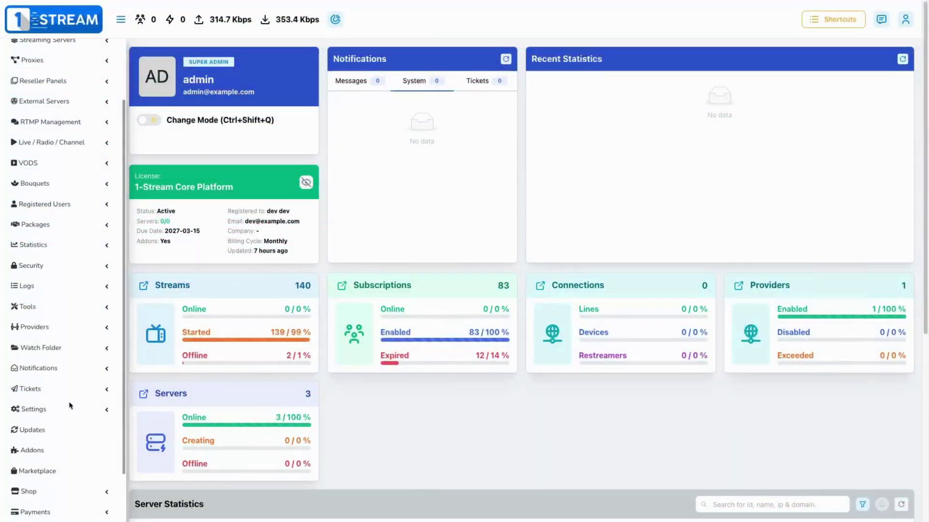
# - Open Manage Translations under Settings and start searching the entries with the letter 'p'
pyautogui.click(69, 415)
pyautogui.click(73, 475)
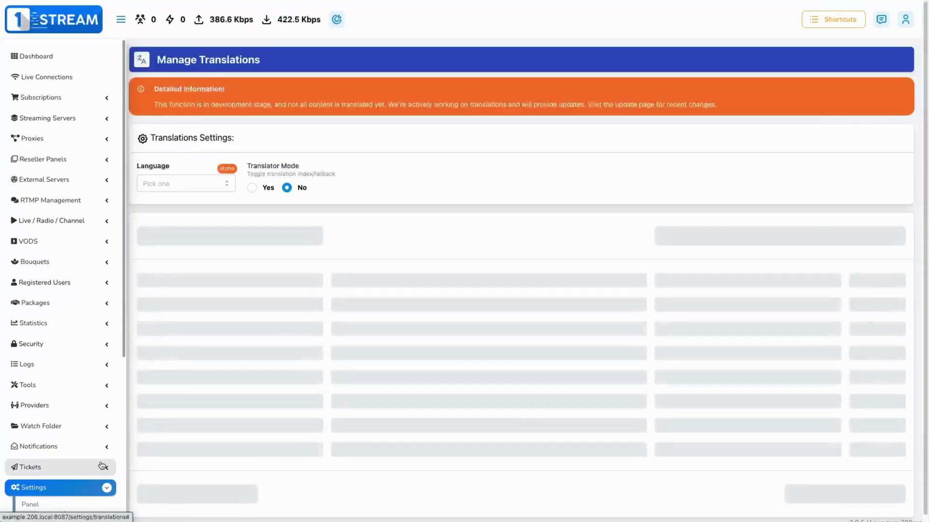
pyautogui.click(807, 228)
pyautogui.write('p')
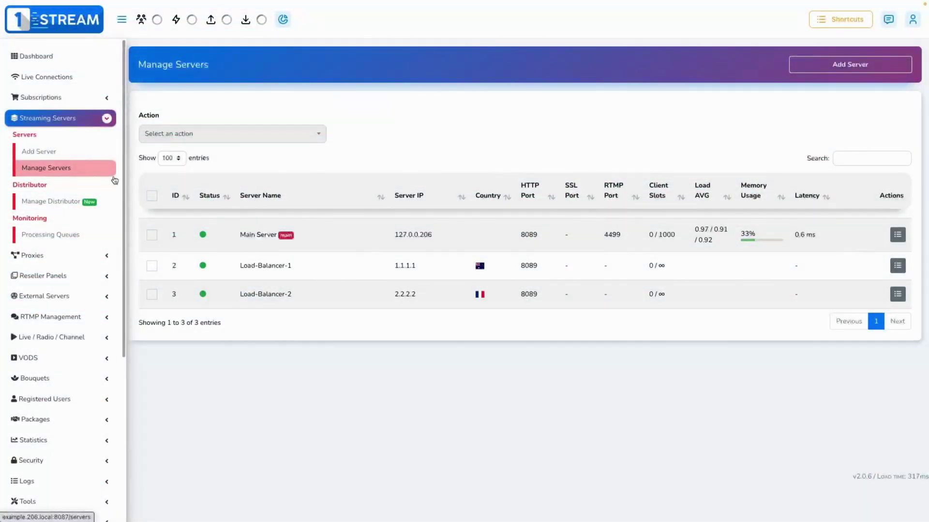
# - Edit Load-Balancer-2, expand its advanced performance settings, and select the bo zone's 120 limit
pyautogui.click(899, 297)
pyautogui.click(812, 59)
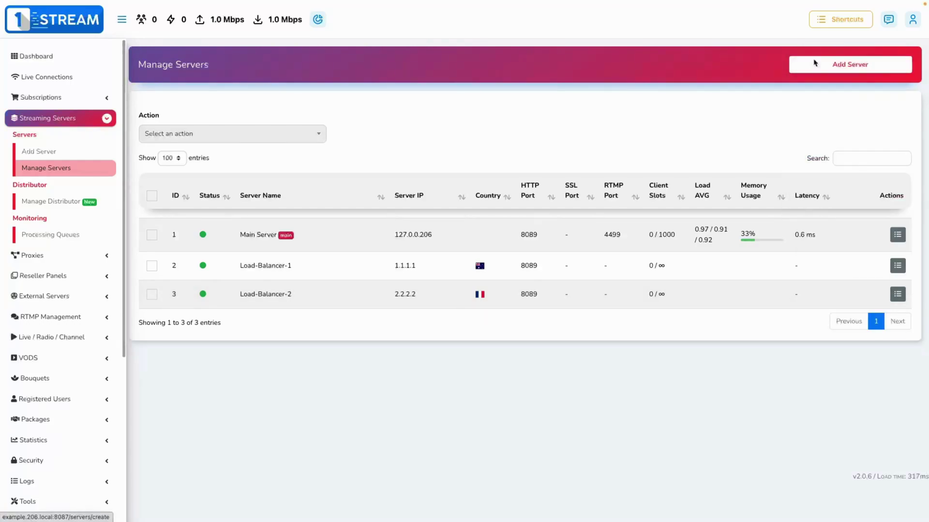
pyautogui.click(914, 409)
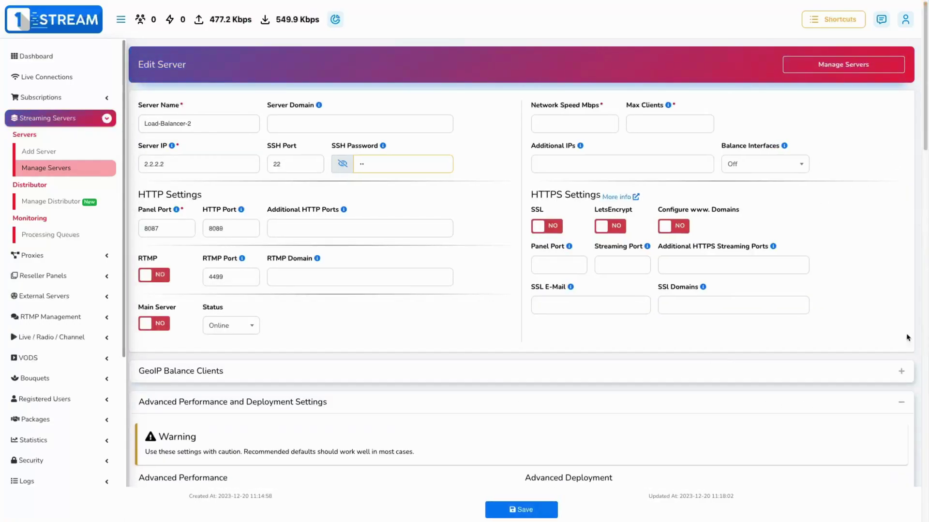
pyautogui.moveTo(924, 104); pyautogui.dragTo(926, 431)
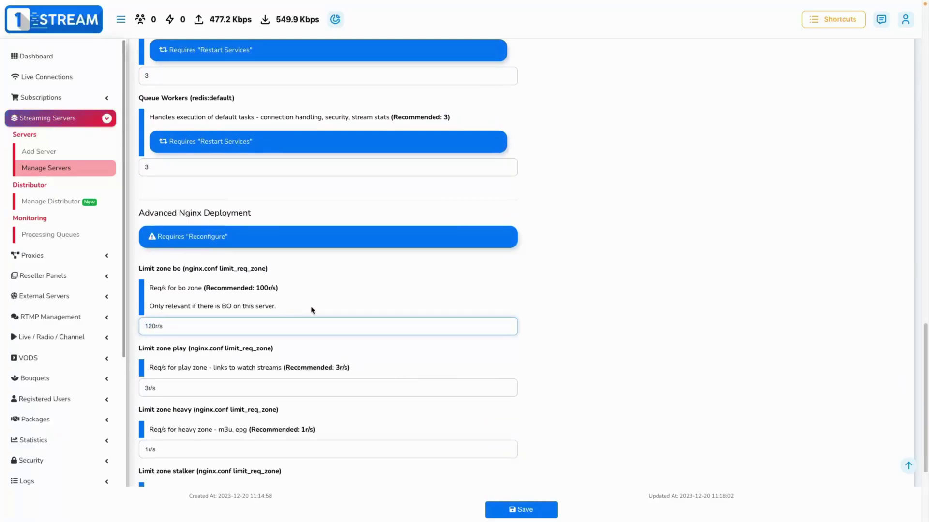
pyautogui.moveTo(154, 326); pyautogui.dragTo(140, 326)
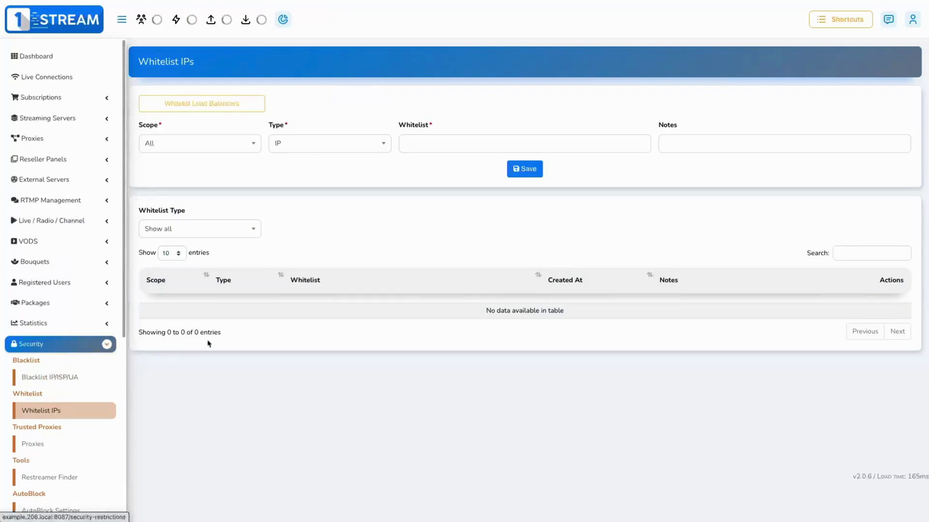
# - Save a whitelist entry for 127.0.0.32 with scope Nginx Limit Req Zone
pyautogui.click(207, 147)
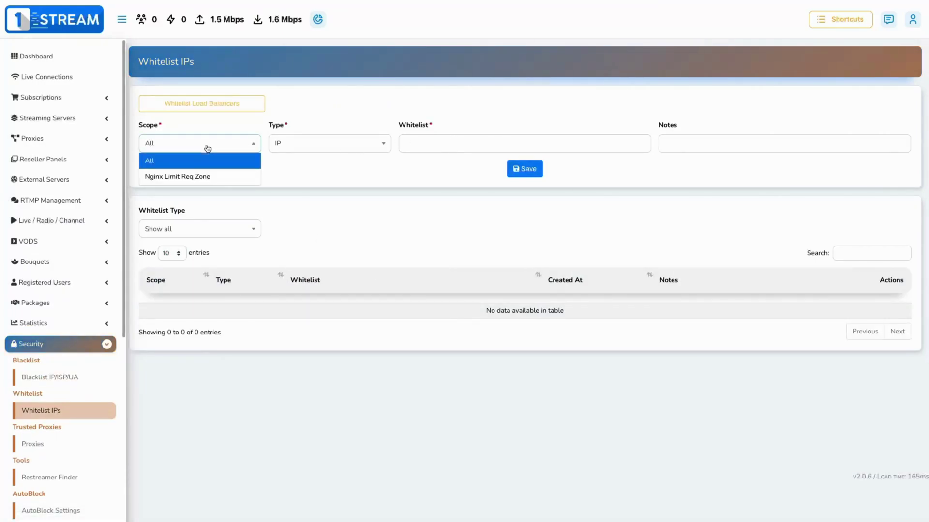
pyautogui.click(201, 177)
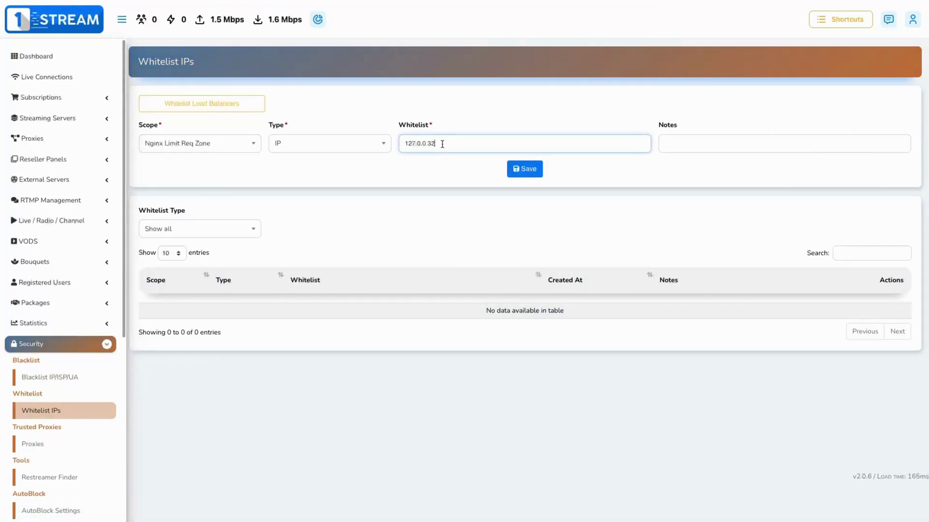
pyautogui.click(527, 170)
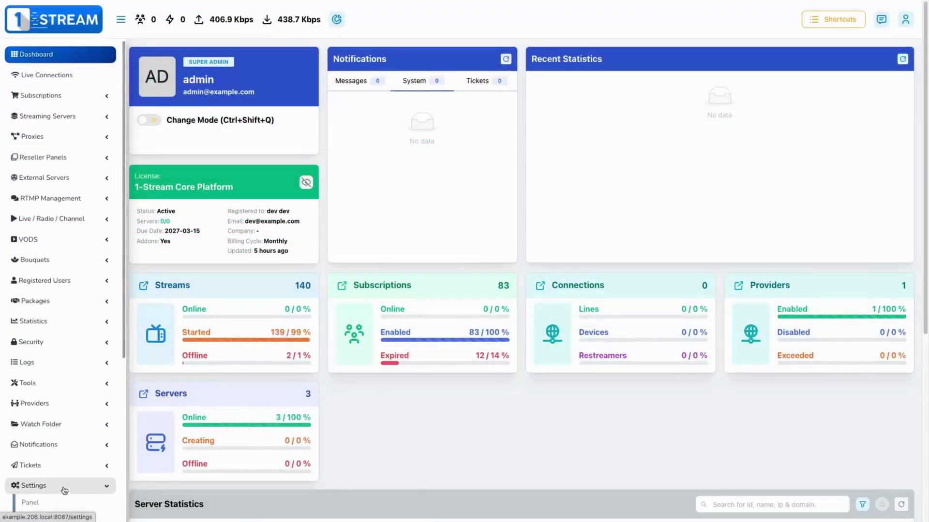
# - Set the Stalker Player Epg Interval to -3 (tree days ago) in panel settings
pyautogui.click(44, 257)
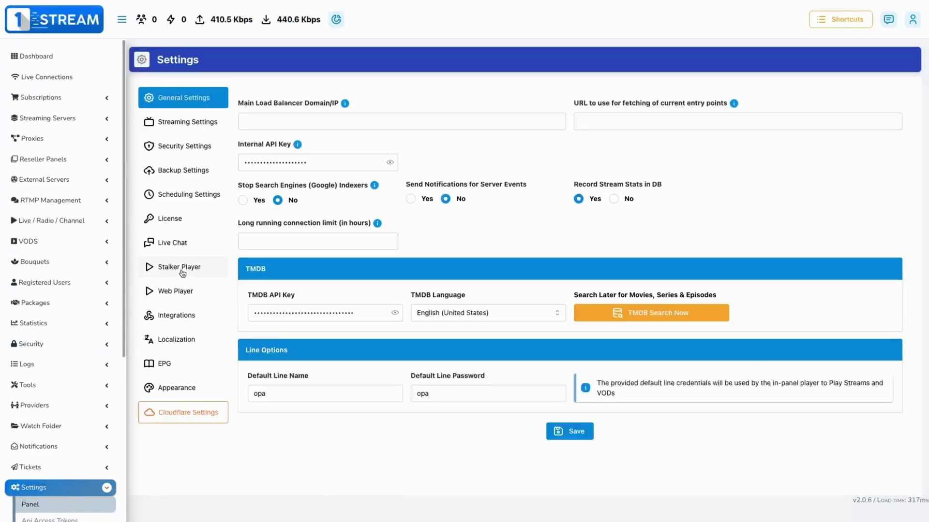
pyautogui.click(182, 273)
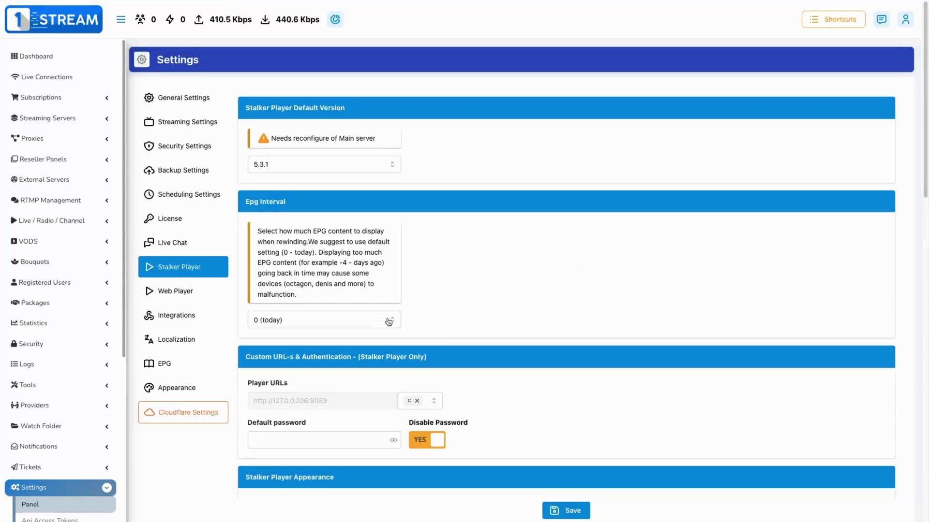
pyautogui.click(389, 322)
pyautogui.click(292, 399)
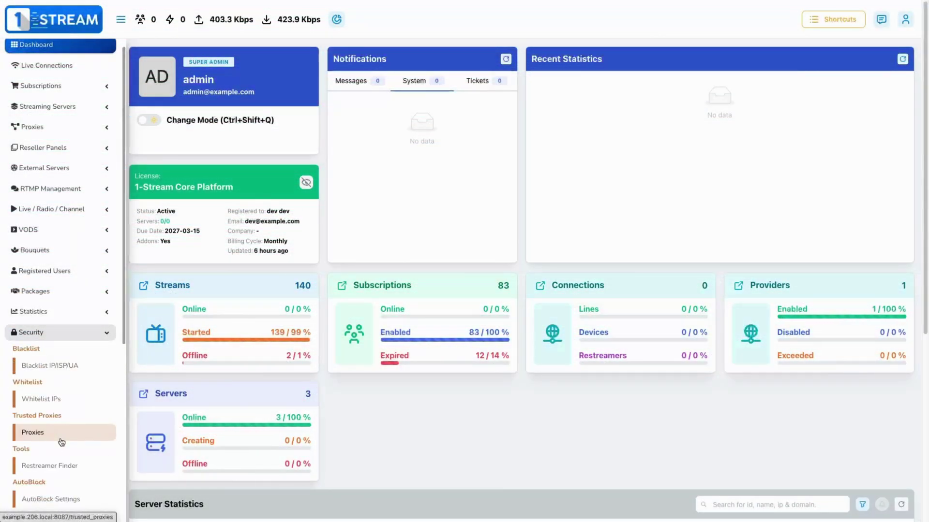
pyautogui.click(62, 441)
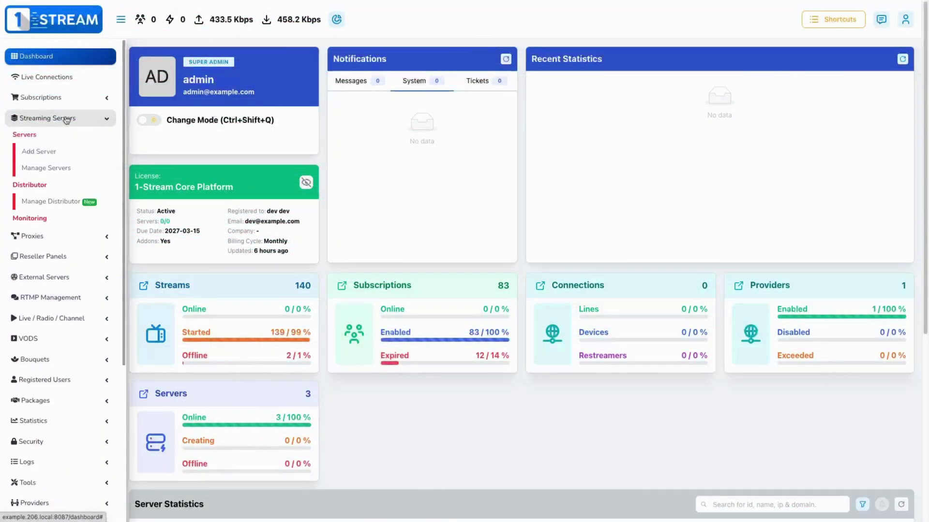
# - Open the Main Server's edit form from Manage Servers
pyautogui.click(48, 168)
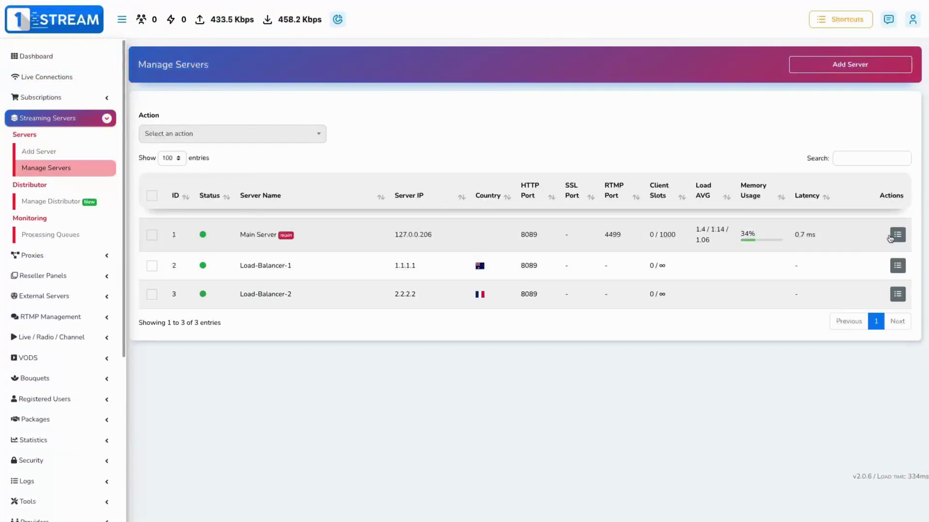
pyautogui.click(897, 235)
pyautogui.click(815, 255)
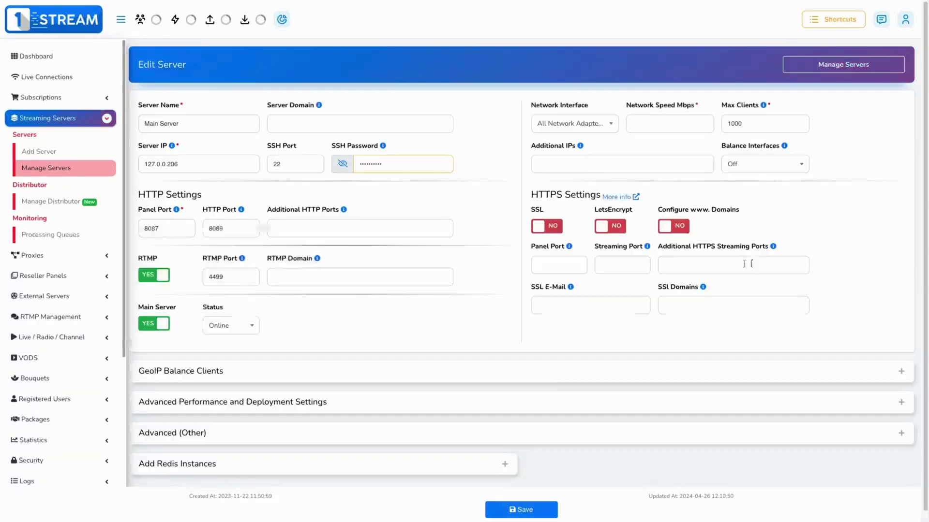
pyautogui.scroll(-1, 493, 451)
# - Expand Add Redis Instances, show all used ports, and focus the Redis ports field
pyautogui.click(498, 454)
pyautogui.scroll(-3, 502, 459)
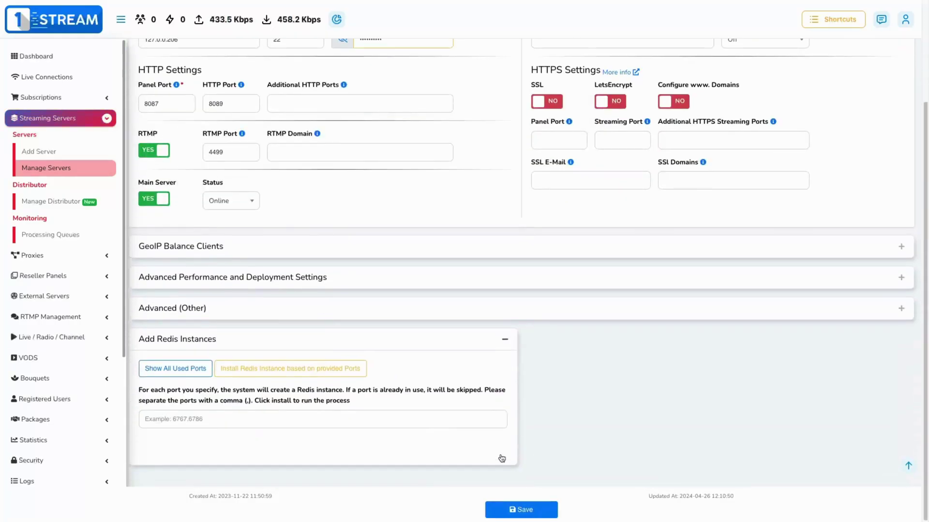
pyautogui.click(172, 371)
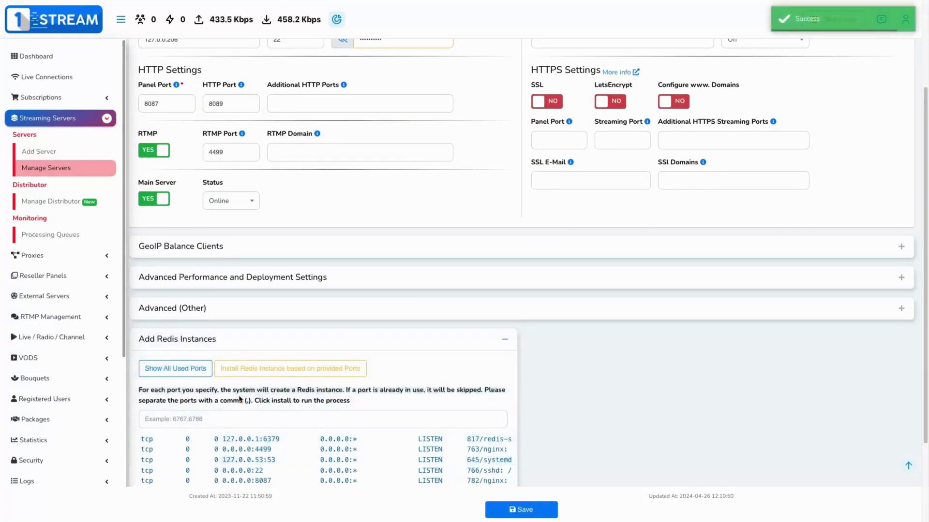
pyautogui.scroll(-2, 236, 396)
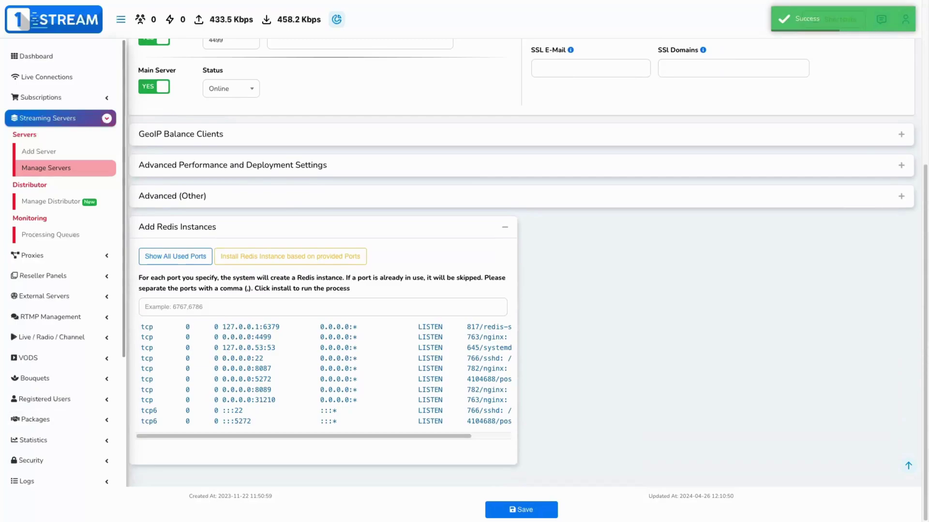
pyautogui.click(207, 306)
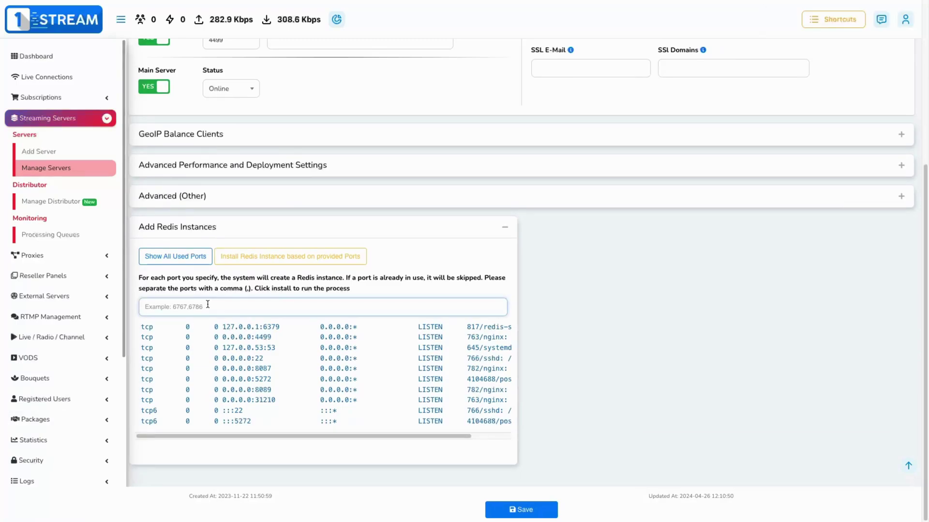
# - Install Redis instances on the Main Server for the entered ports 6767,6786
pyautogui.click(308, 257)
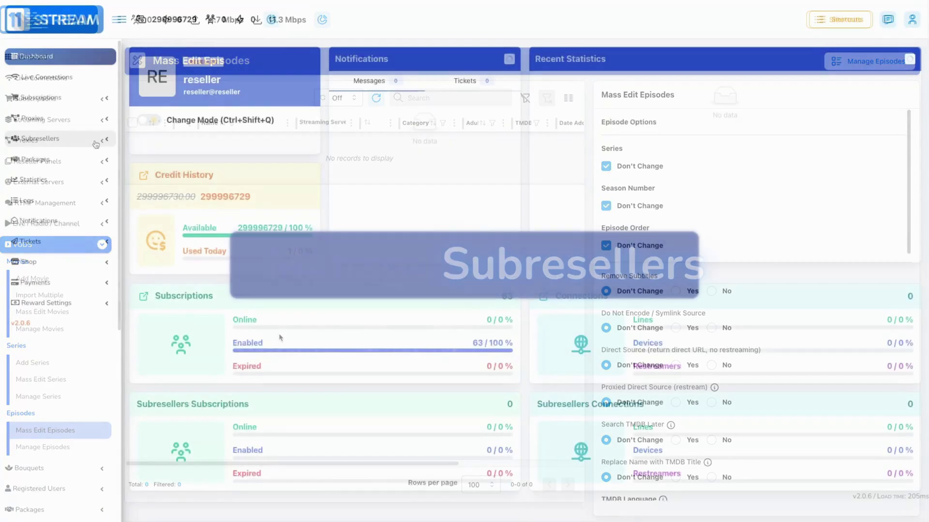
# - Browse the Subresellers, Subscription Messages, Create Subscription Message and Processing Queues pages
pyautogui.click(59, 180)
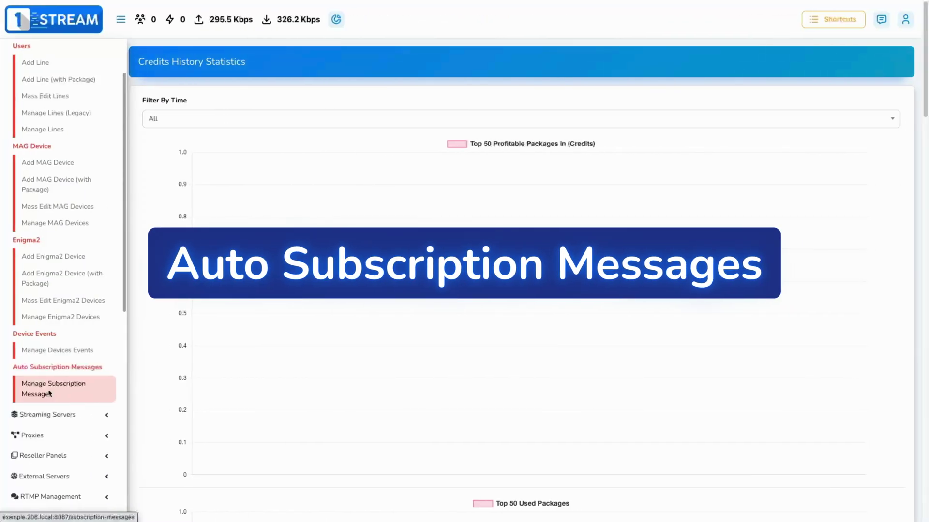
pyautogui.click(50, 394)
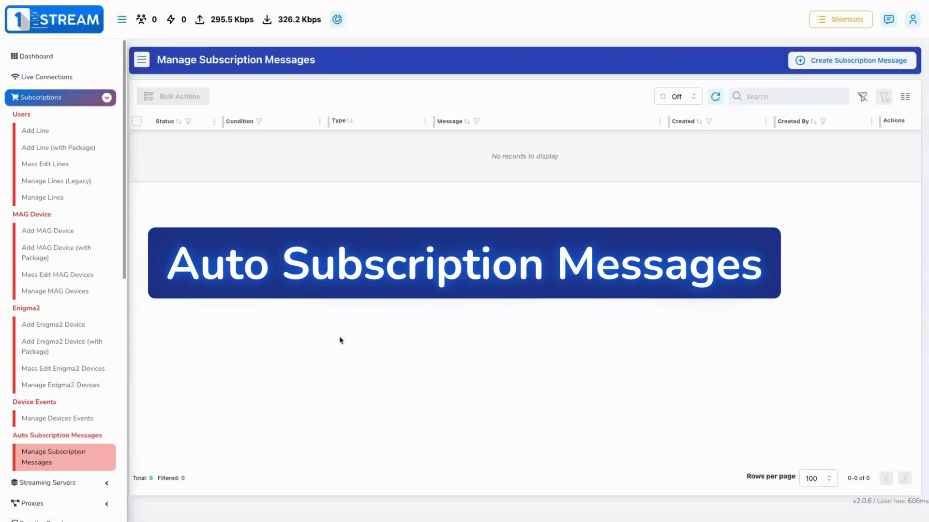
pyautogui.click(858, 62)
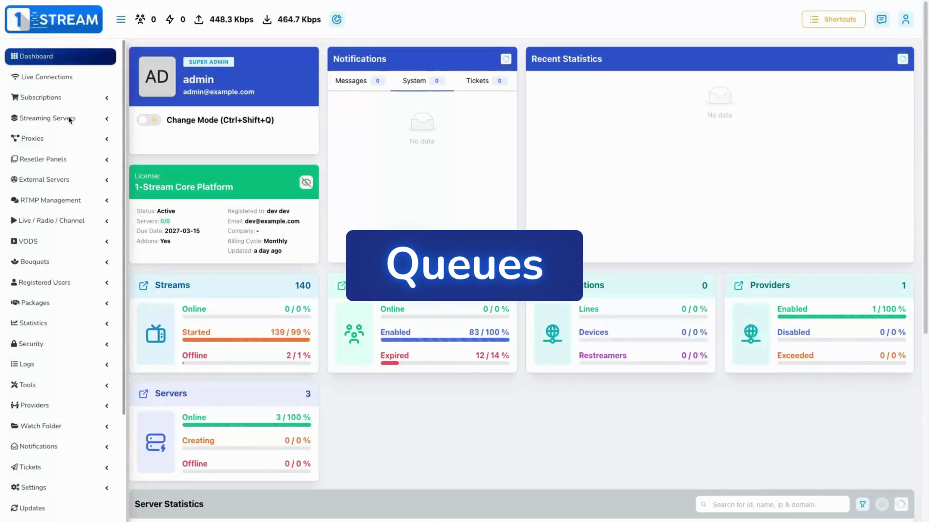
pyautogui.click(71, 120)
pyautogui.click(69, 230)
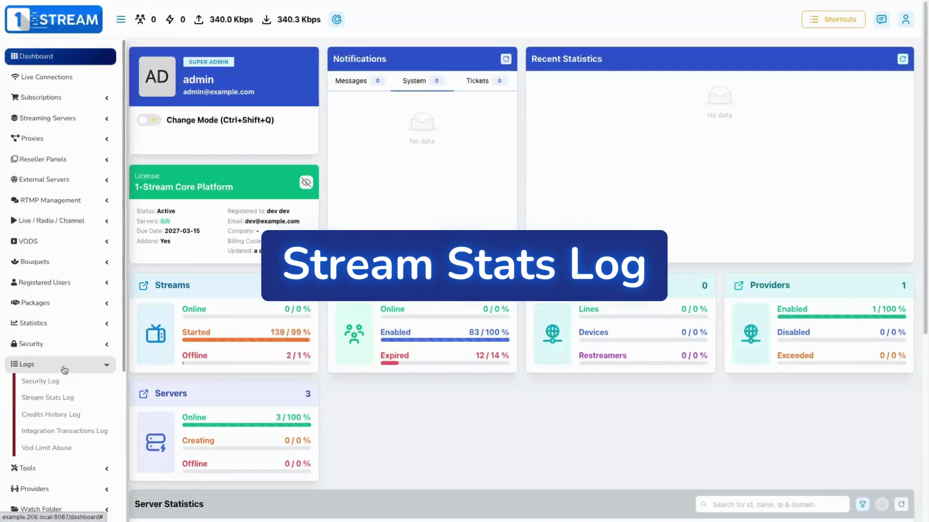
# - View the Stream Stats Log, then open the RTMP Security publish whitelist page
pyautogui.click(60, 401)
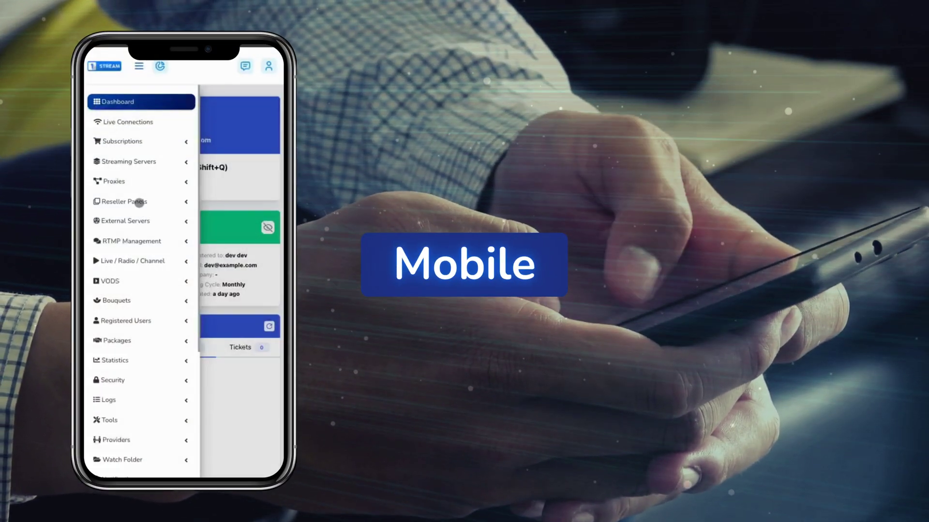
pyautogui.click(139, 202)
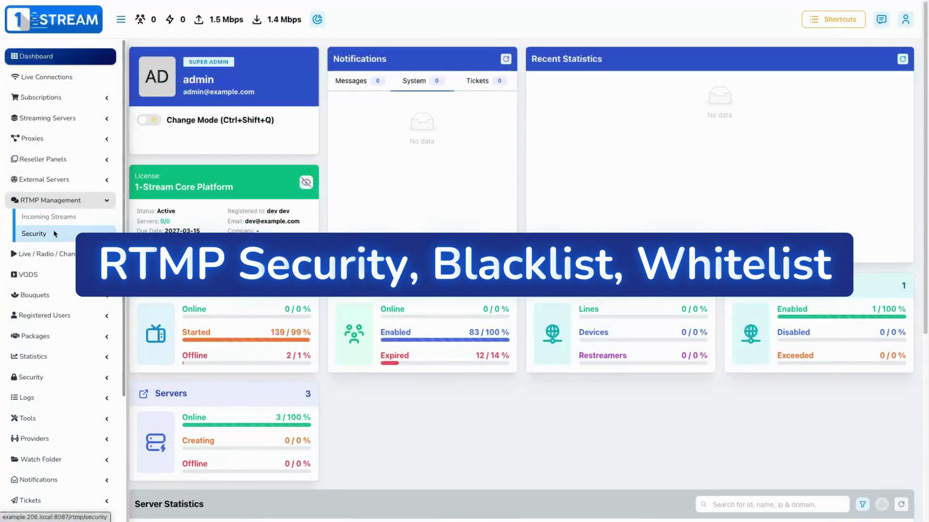
pyautogui.click(54, 235)
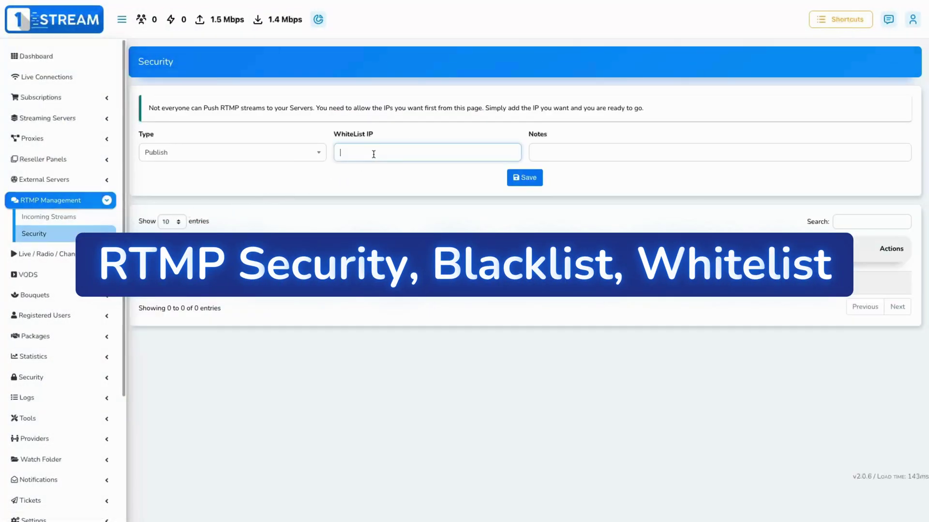